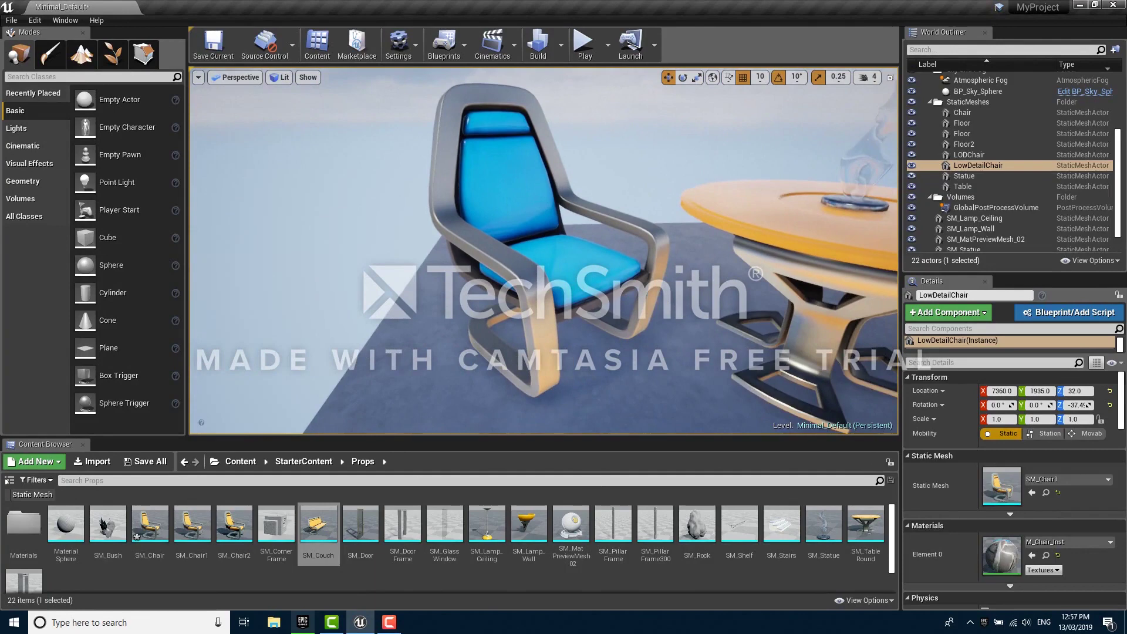
- View the blue chair beside the round table from far away and again from close up
key("s")
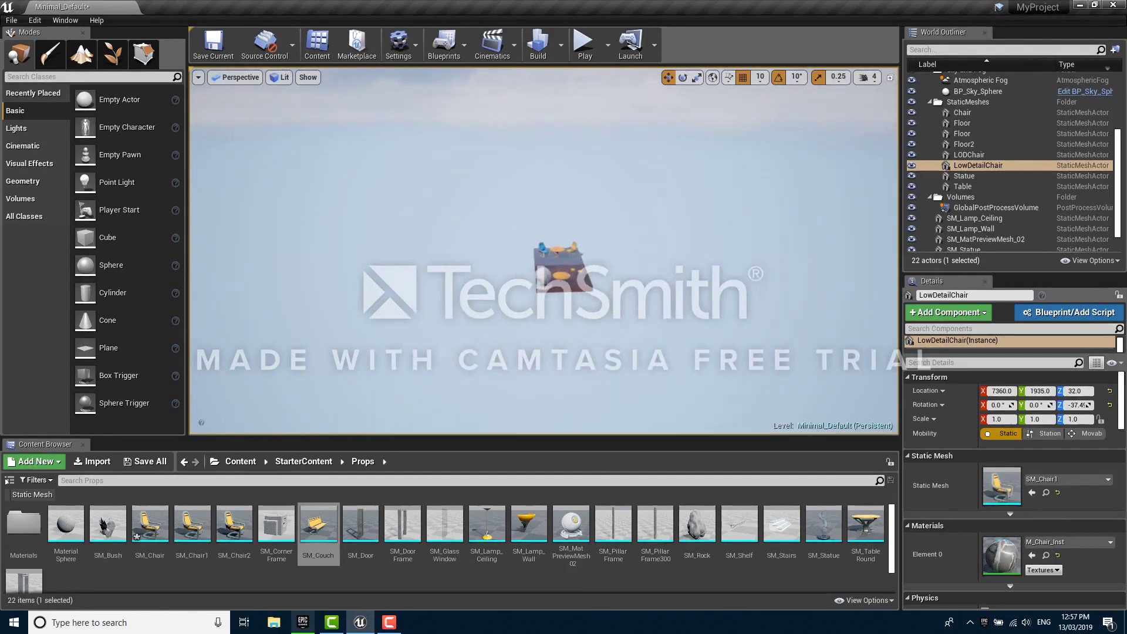
key("w")
right_click_drag(544, 334, 540, 331)
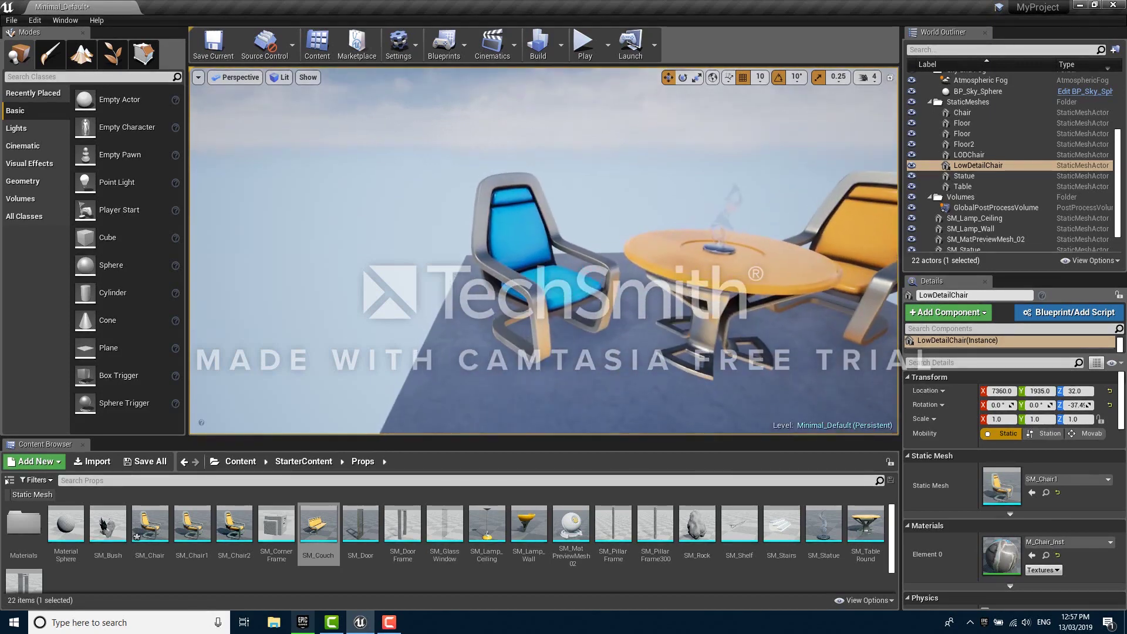
- Focus on the LowDetailChair actor and examine its simplified mesh up close and its surroundings
double_click(992, 165)
right_click_drag(696, 259, 699, 261)
key("g")
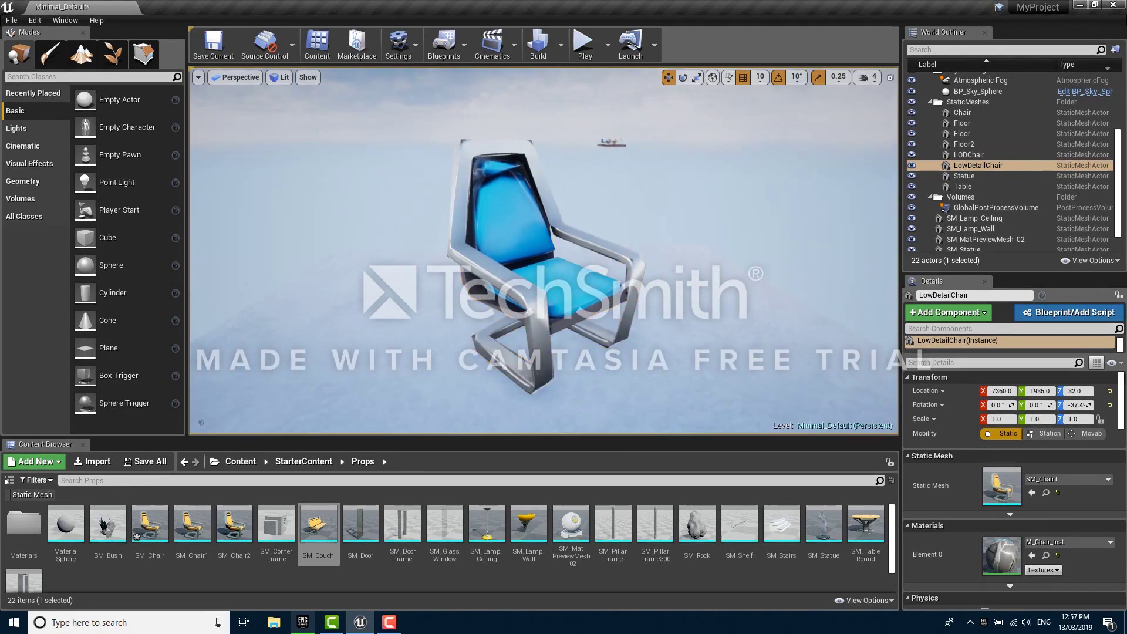
key("d")
right_click_drag(699, 262, 735, 265)
key("a")
right_click_drag(441, 259, 340, 220)
key("d")
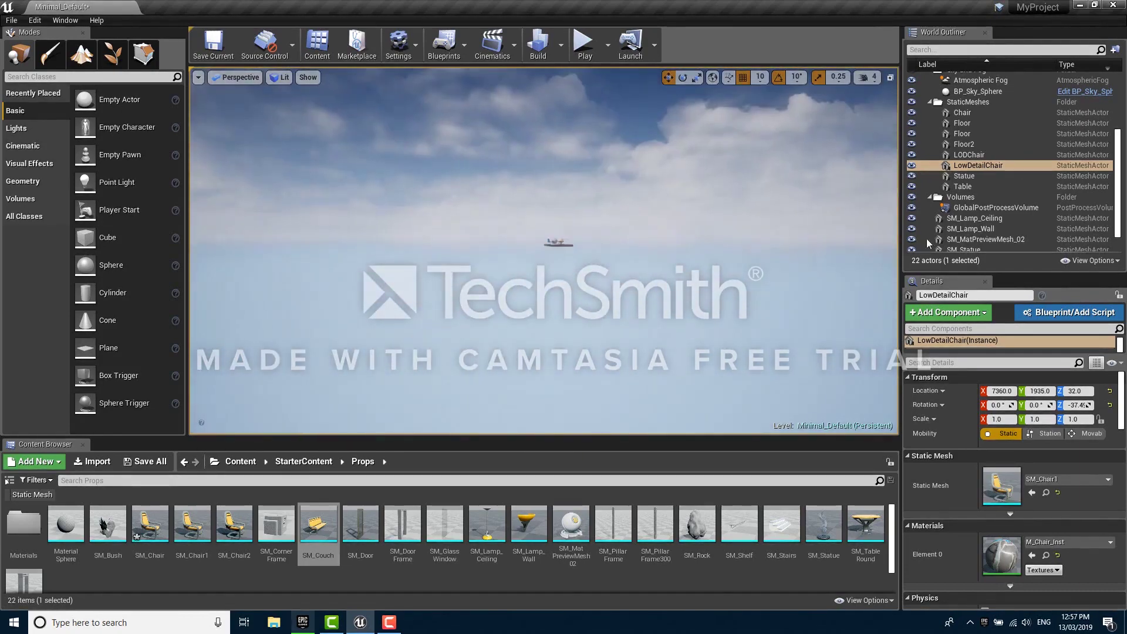
- Focus on the LODChair actor and compare its appearance from near and far distances beside the table
double_click(968, 155)
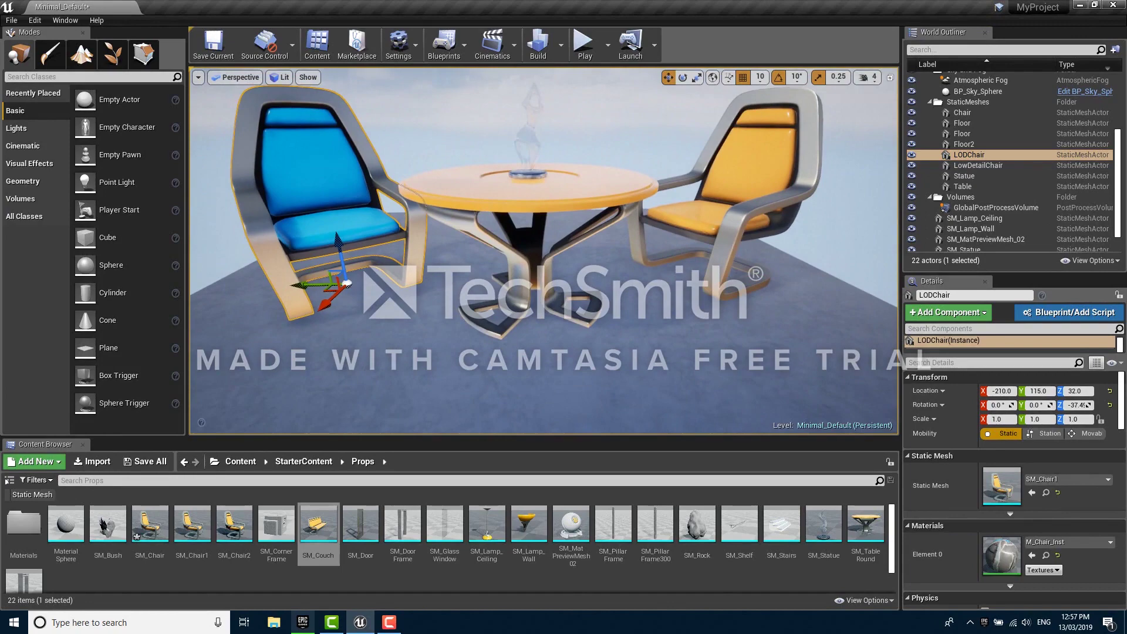
right_click_drag(528, 253, 552, 259)
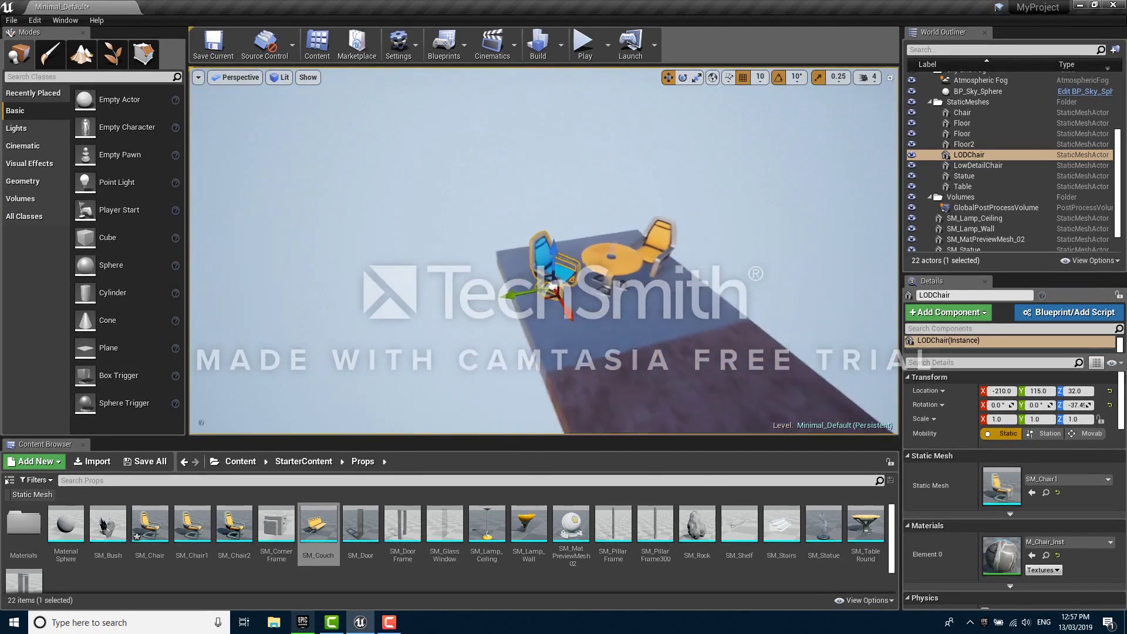
scroll(544, 264, "down", 5)
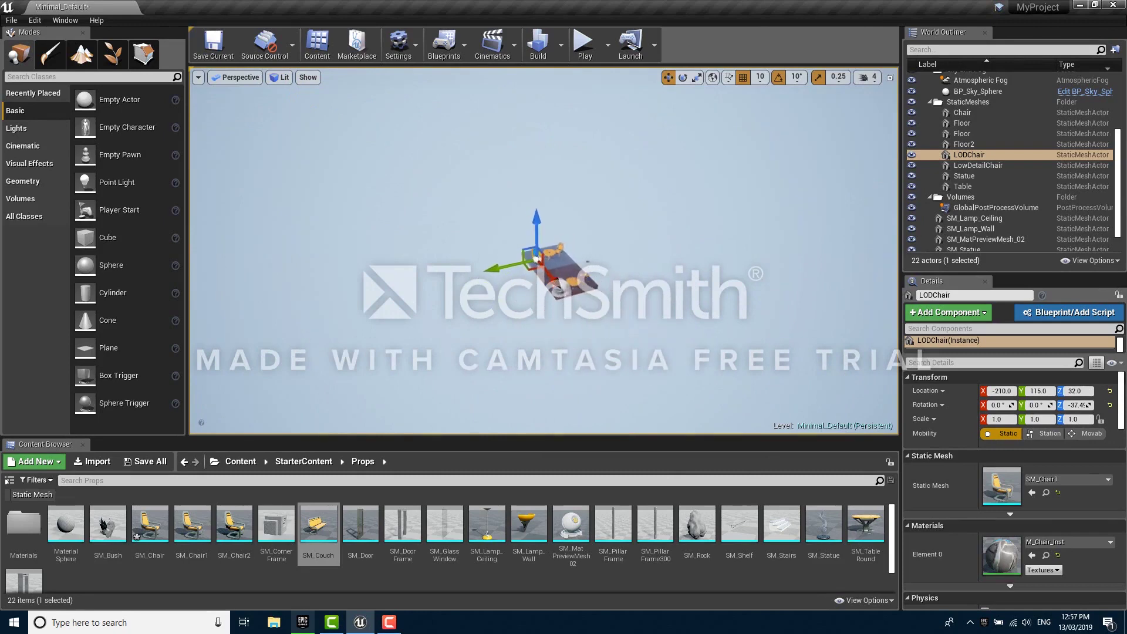
key("w")
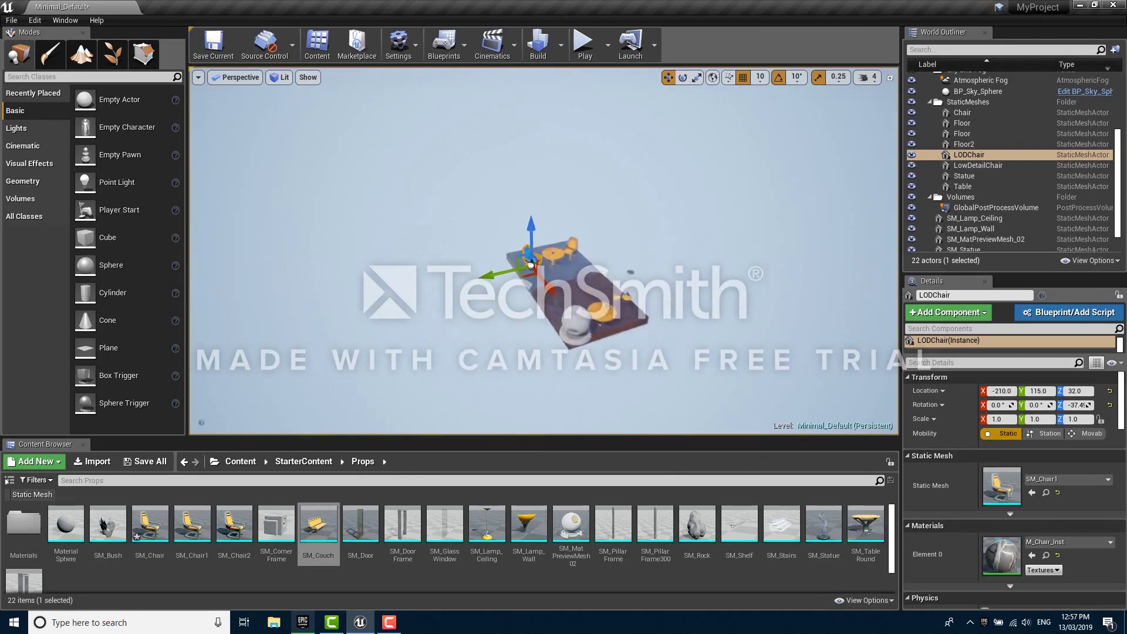
key("s")
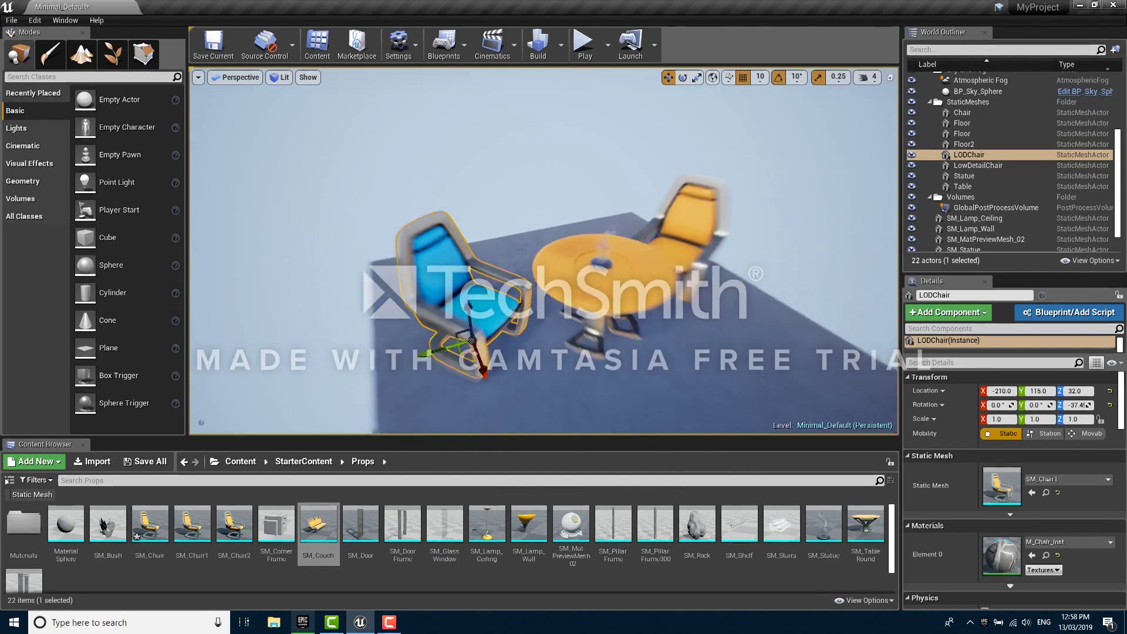
key("w")
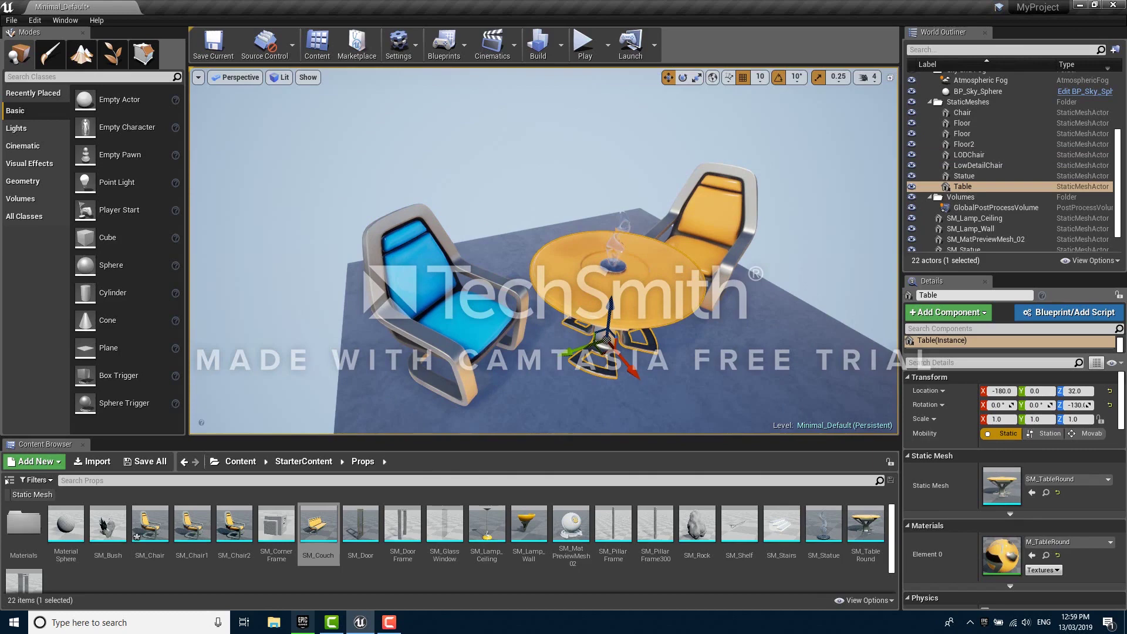
key("d")
mouse_move(537, 270)
right_mouse_down()
mouse_move(491, 267)
mouse_move(537, 270)
right_mouse_up()
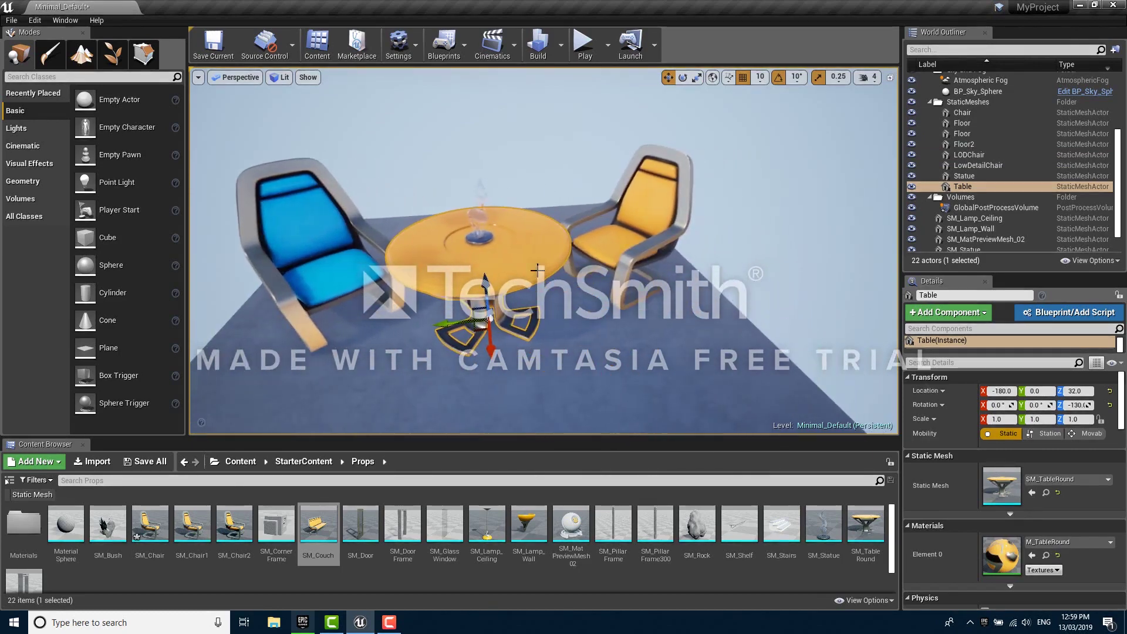
- Switch the viewport to the Mesh LODs level of detail coloration mode
left_click(283, 78)
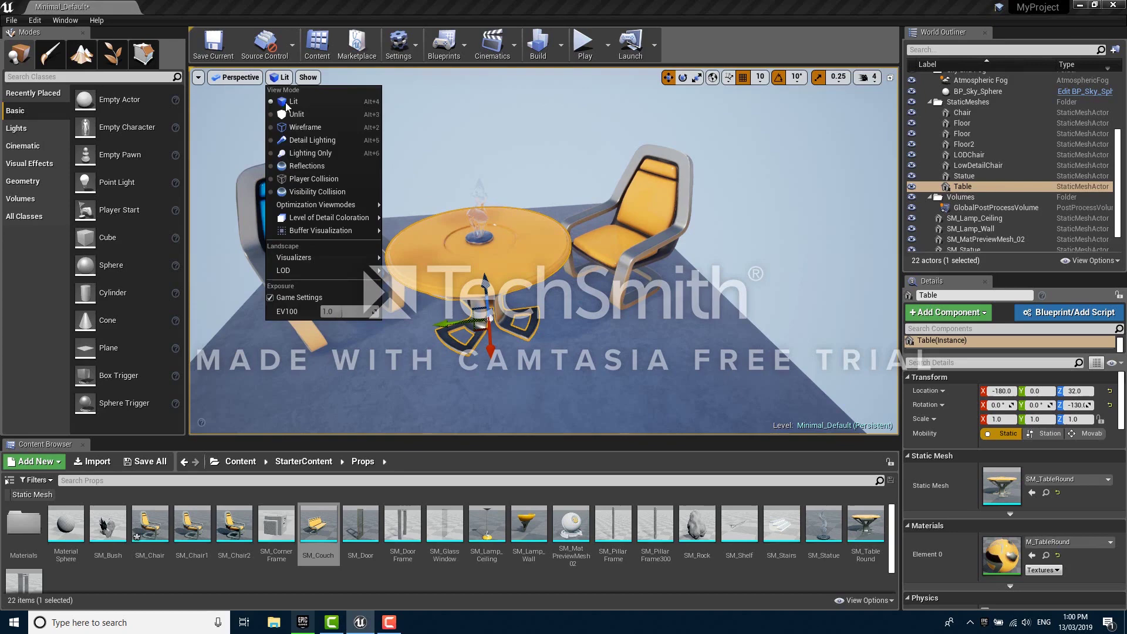
mouse_move(311, 217)
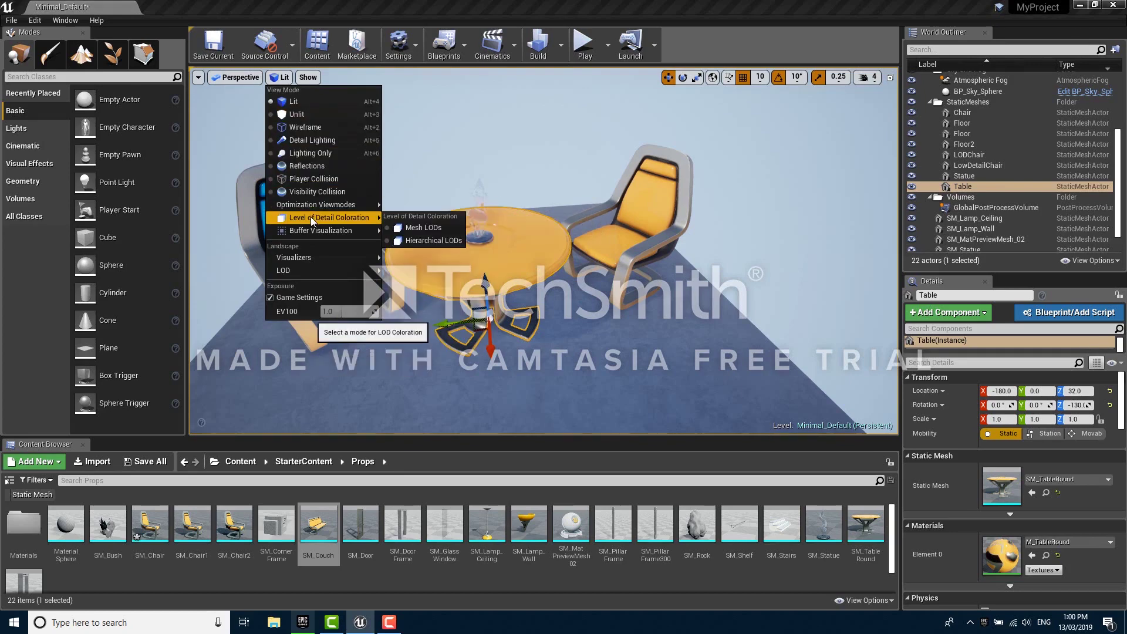
left_click(407, 227)
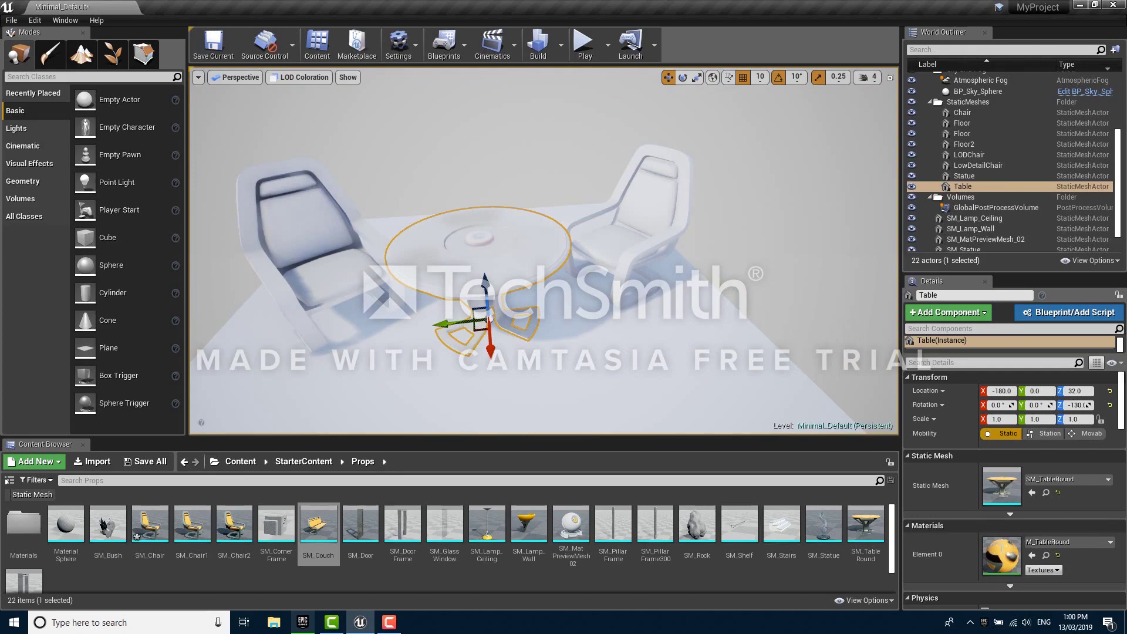
- Examine how the LODChair's level of detail color changes as the camera moves away and back in
right_click_drag(544, 251, 499, 250)
key("s")
key("s")
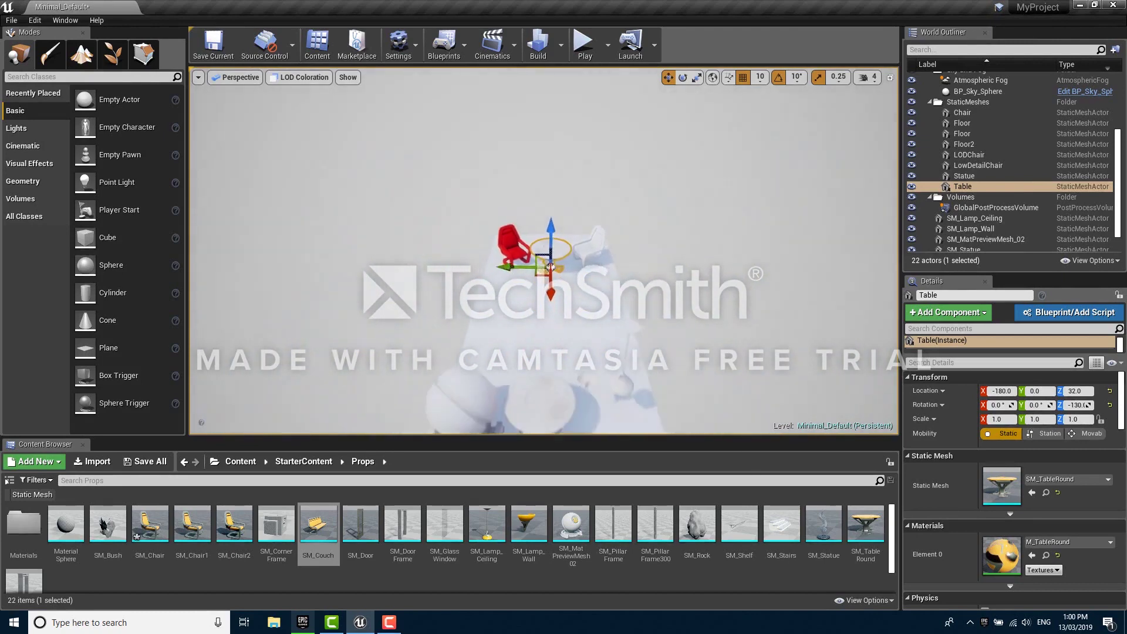
scroll(550, 266, "down", 8)
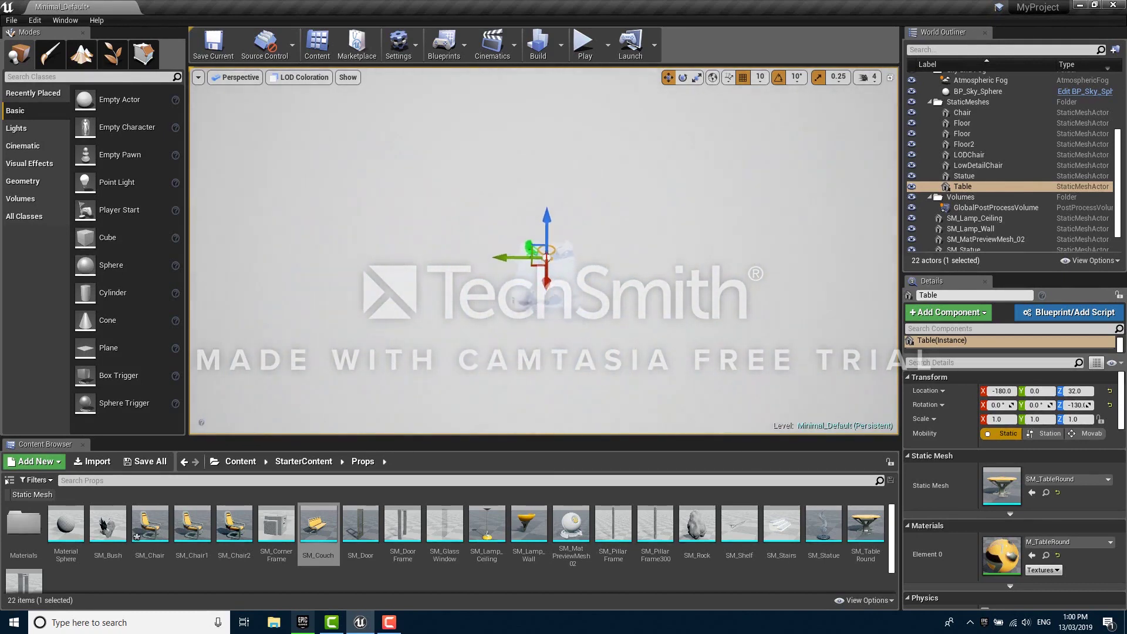
scroll(543, 258, "down", 3)
scroll(545, 265, "up", 5)
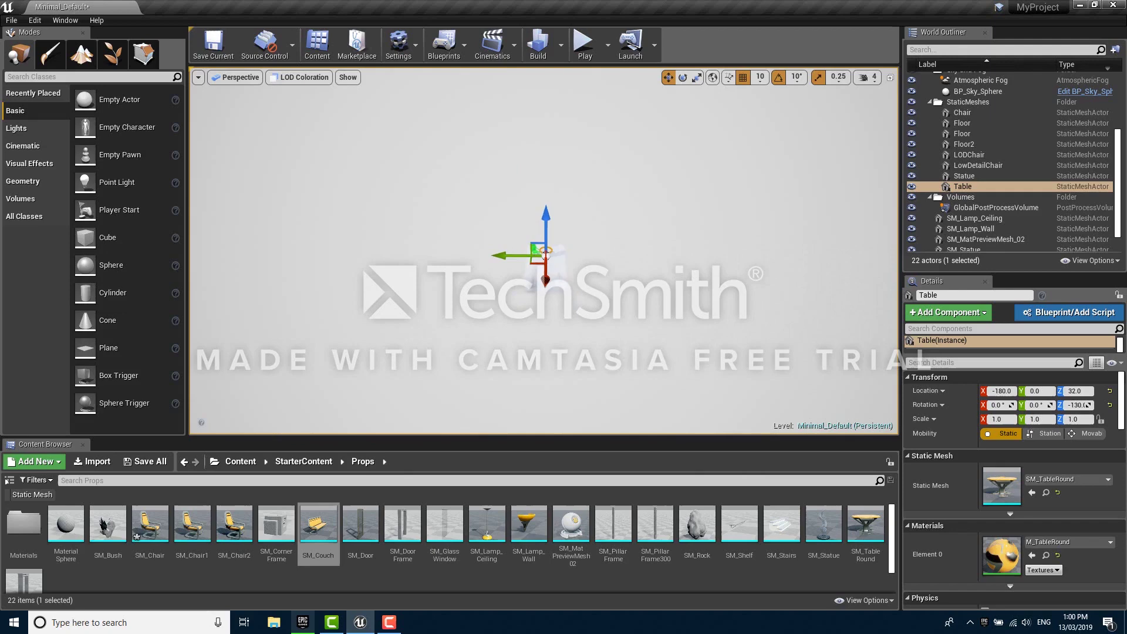
scroll(545, 264, "up", 10)
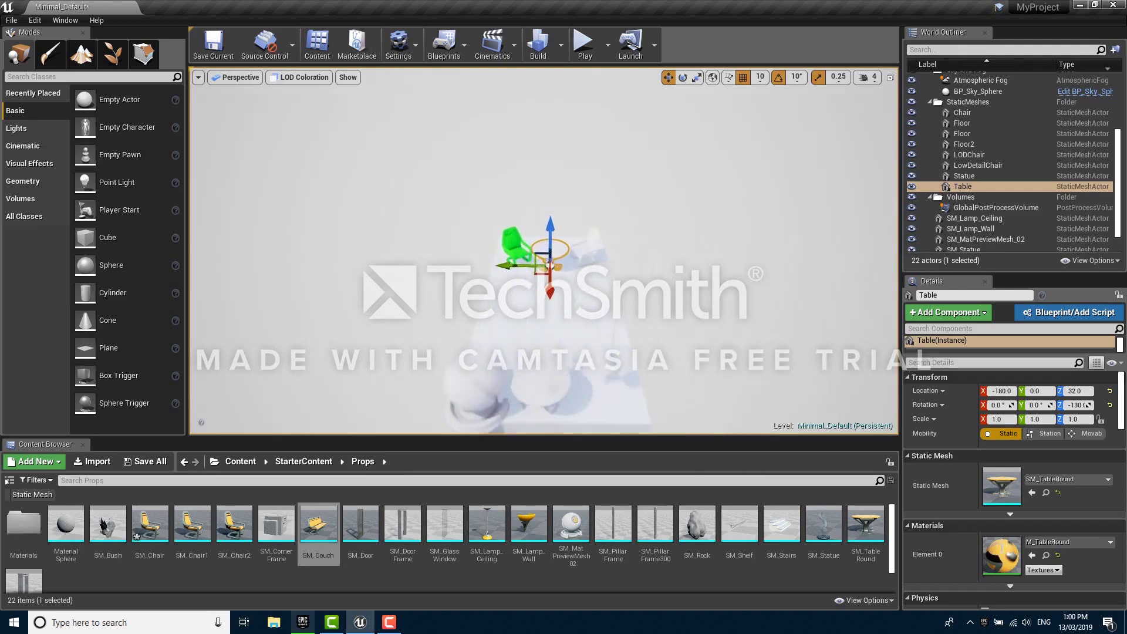
scroll(546, 264, "up", 1)
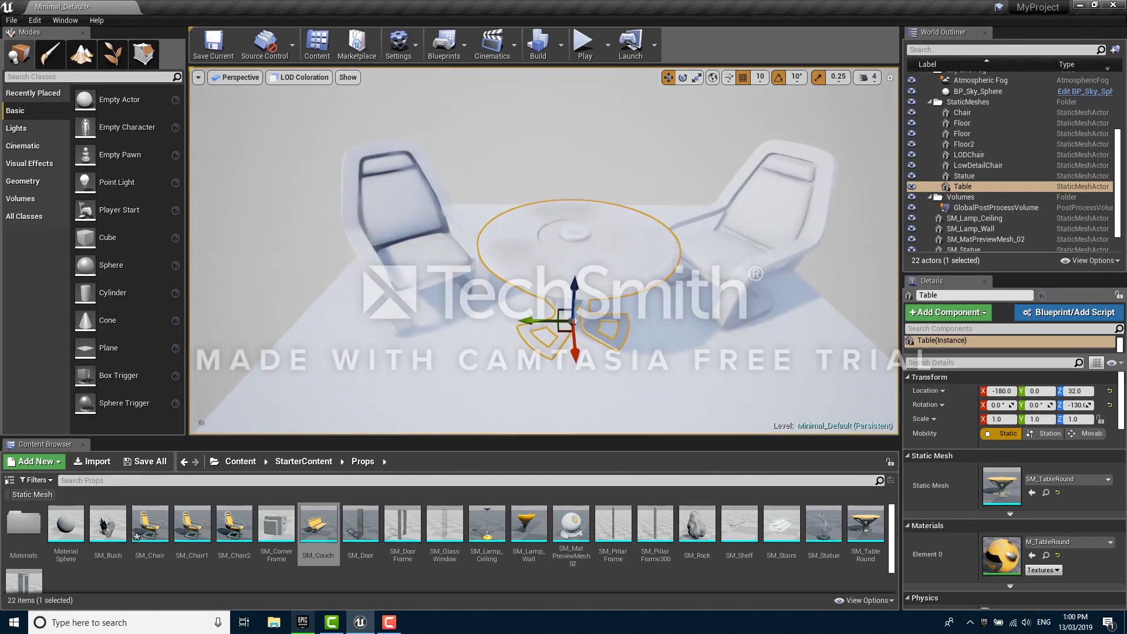
scroll(546, 264, "down", 8)
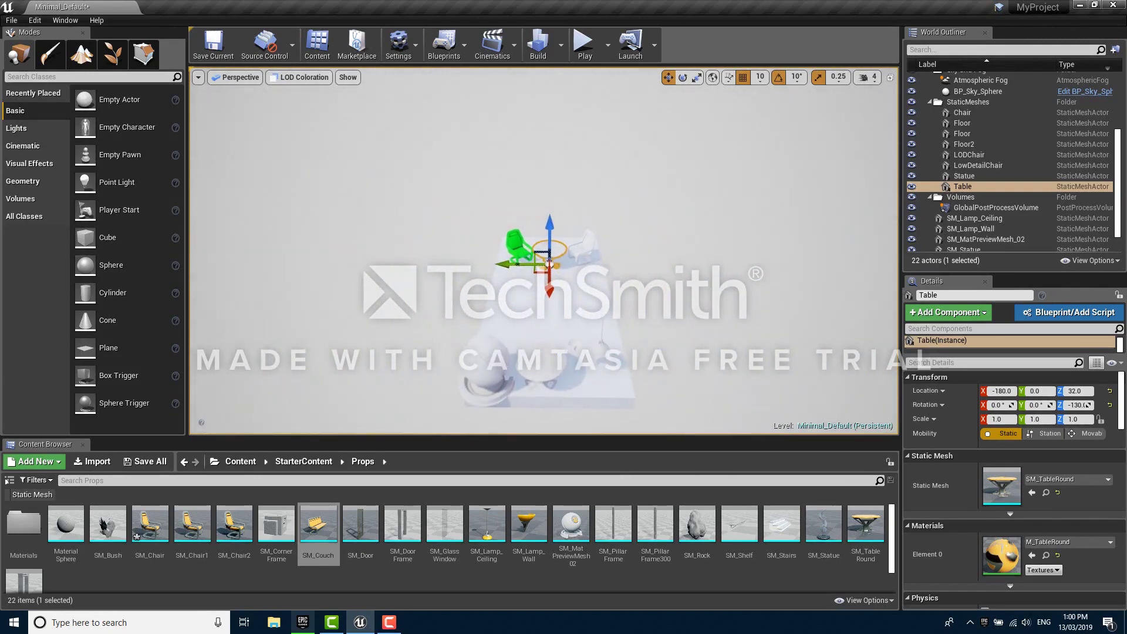
scroll(546, 264, "up", 8)
scroll(546, 265, "up", 3)
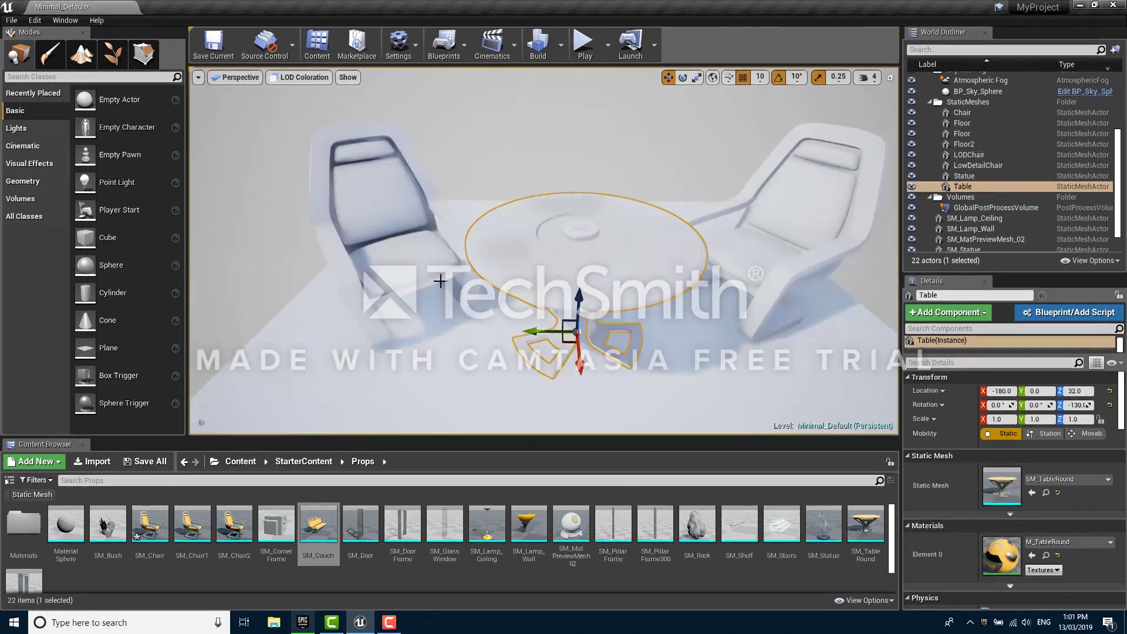
- Select the LODChair and return the viewport to the Lit view mode
right_click(439, 281)
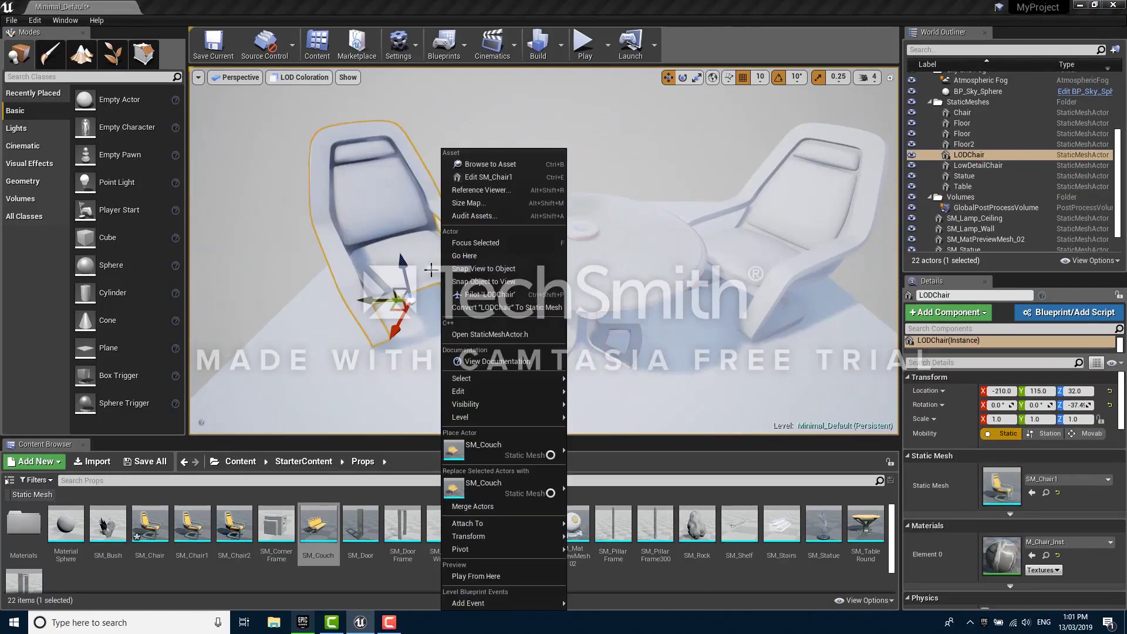
left_click(313, 77)
left_click(312, 100)
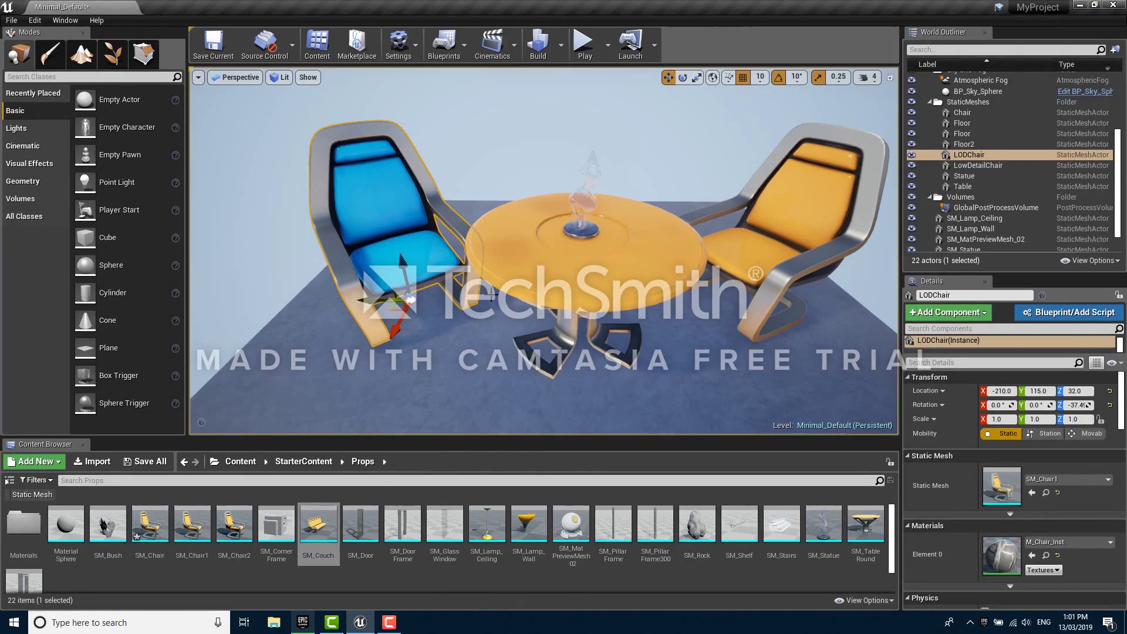
- Select the orange chair on the other side of the table and open its SM_Chair mesh for editing
right_click_drag(492, 295, 578, 290)
scroll(516, 264, "up", 5)
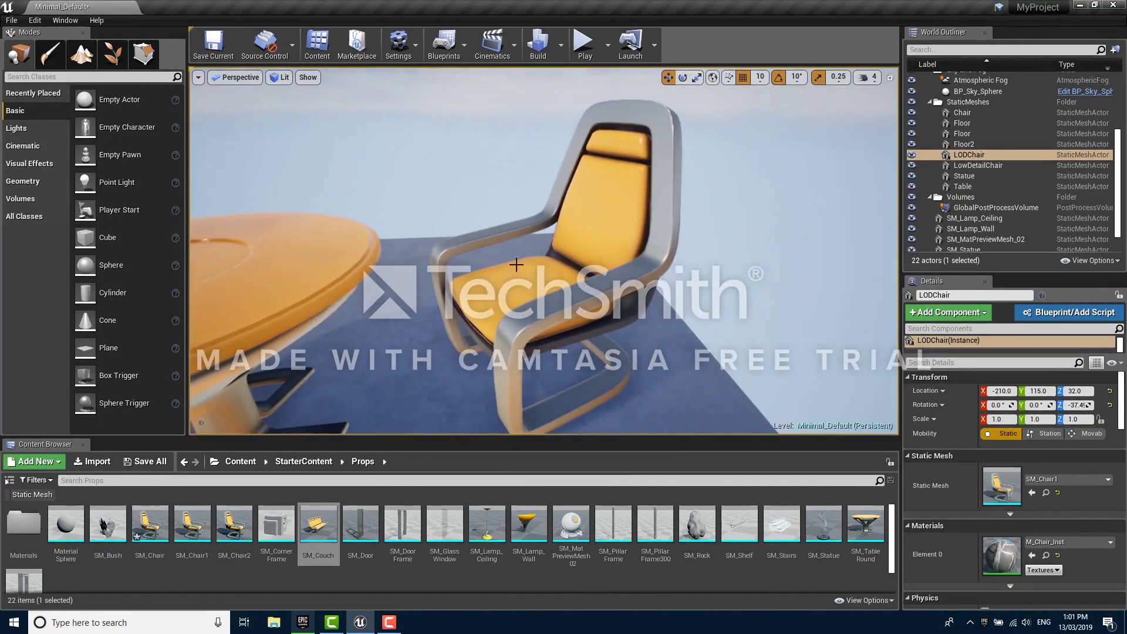
right_click(609, 220)
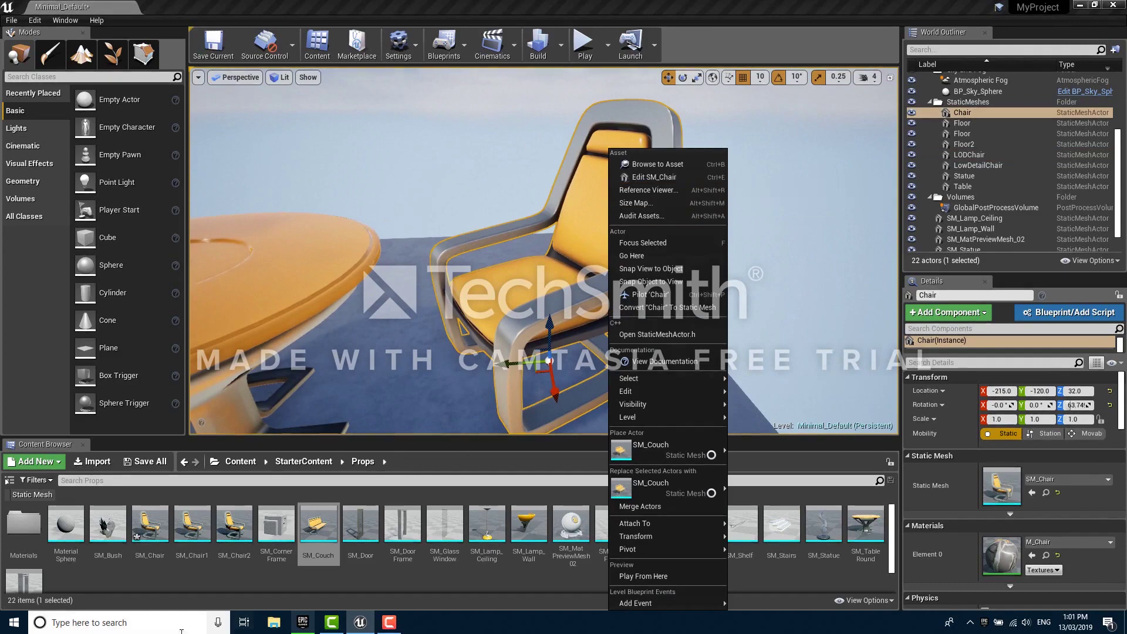
left_click(312, 549)
left_click(312, 549)
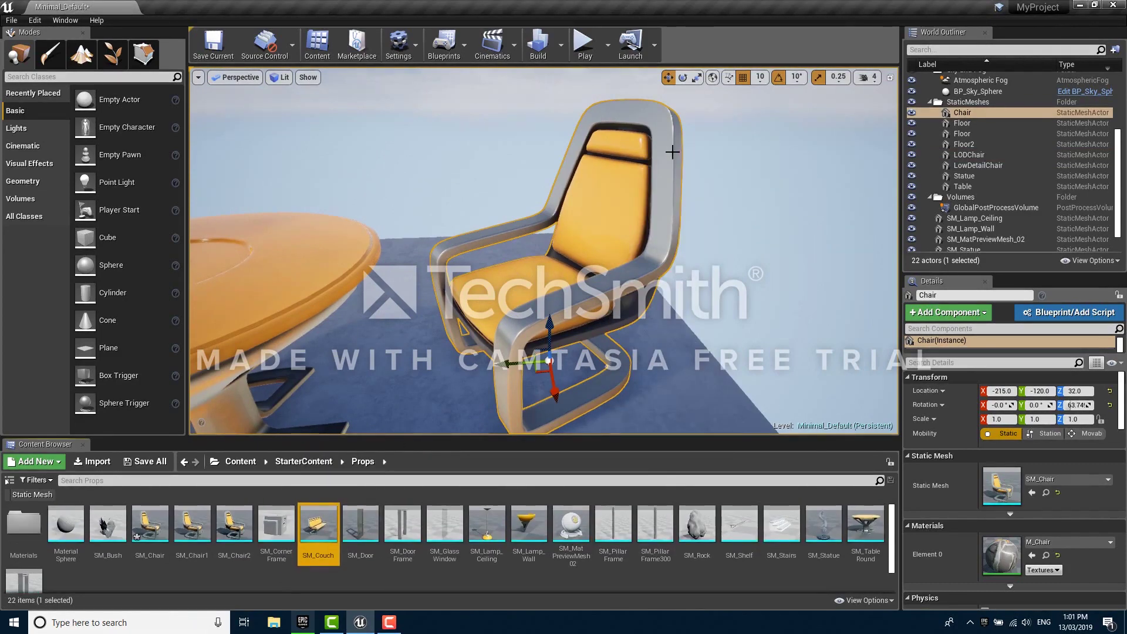
right_click(624, 178)
left_click(653, 181)
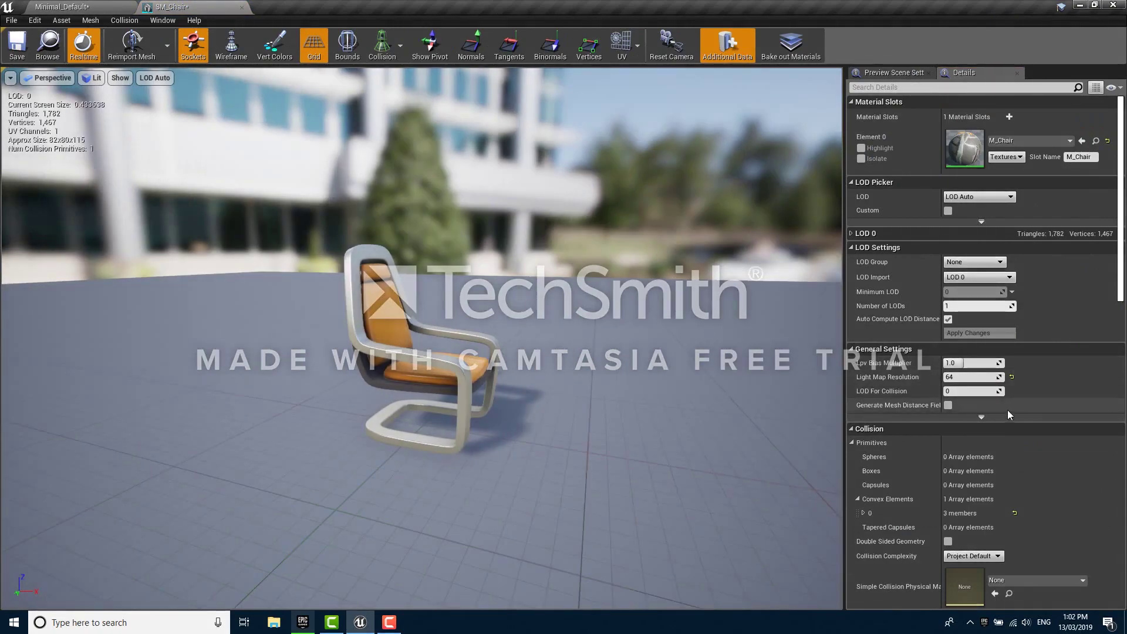
- Set the SM_Chair mesh's LOD group to SmallProp and accept overwriting its current settings with the group defaults
scroll(1008, 409, "down", 10)
scroll(1024, 431, "up", 10)
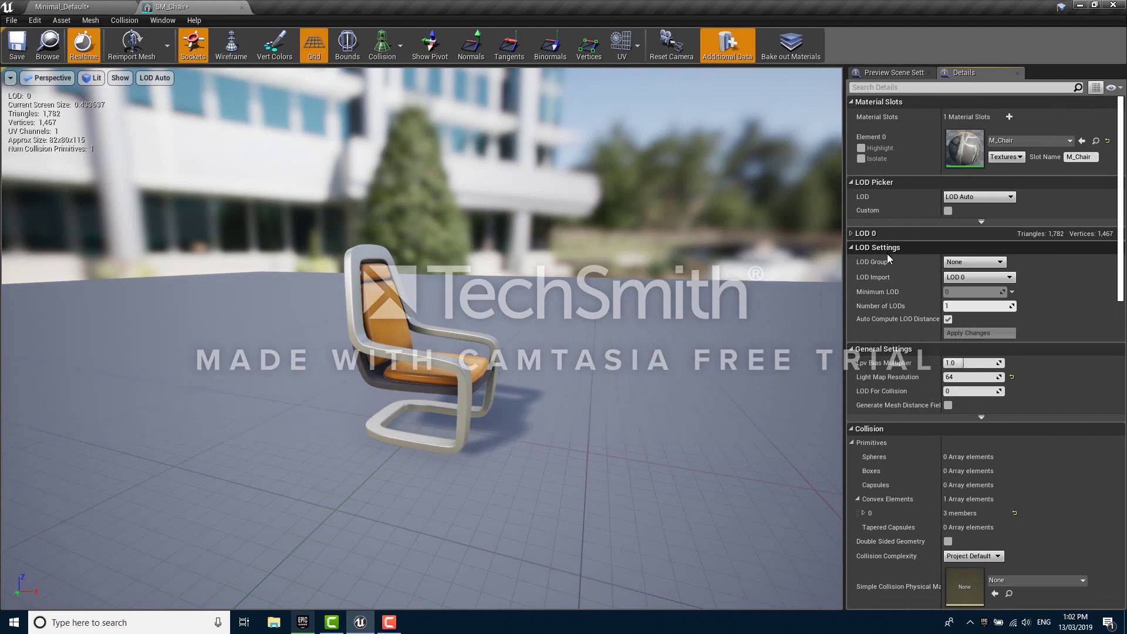
left_click(960, 277)
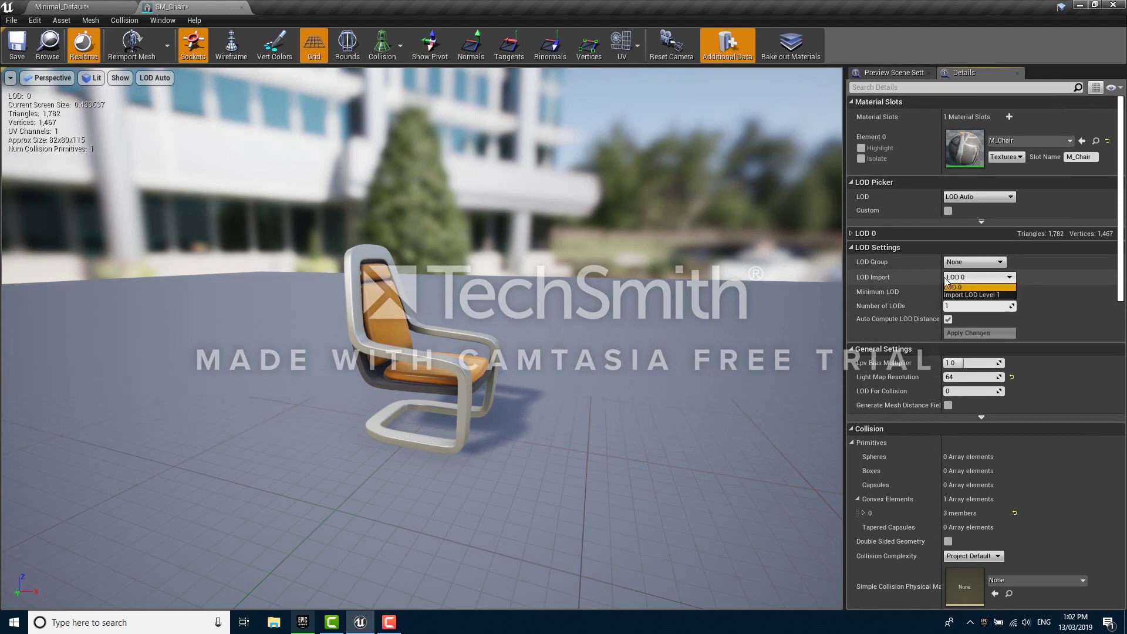
left_click(875, 276)
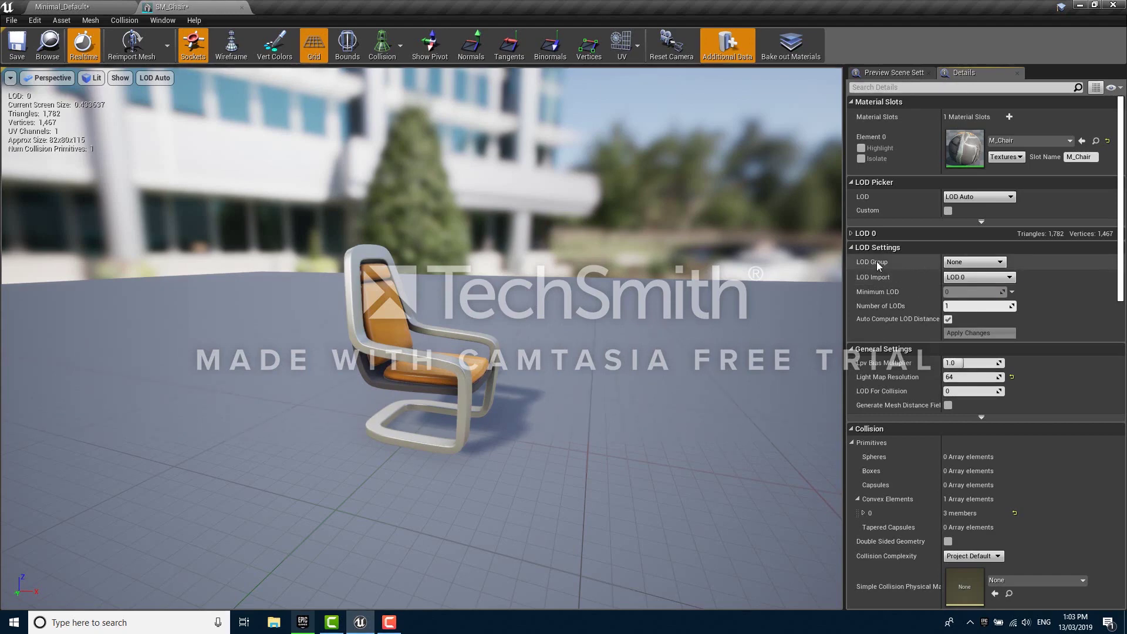
left_click(986, 265)
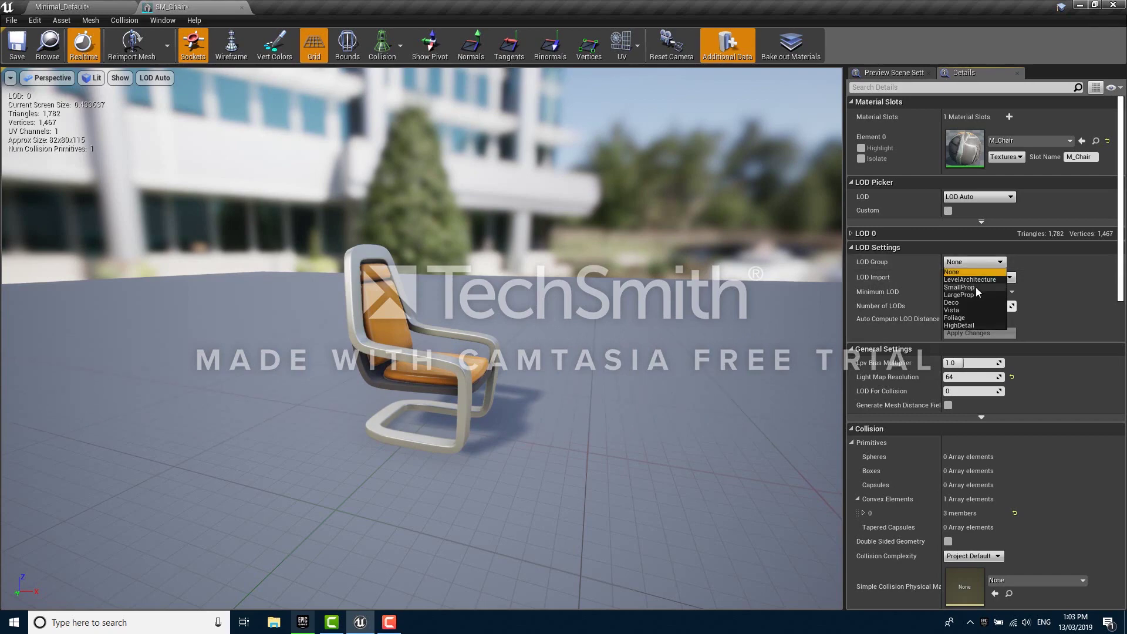
left_click(975, 287)
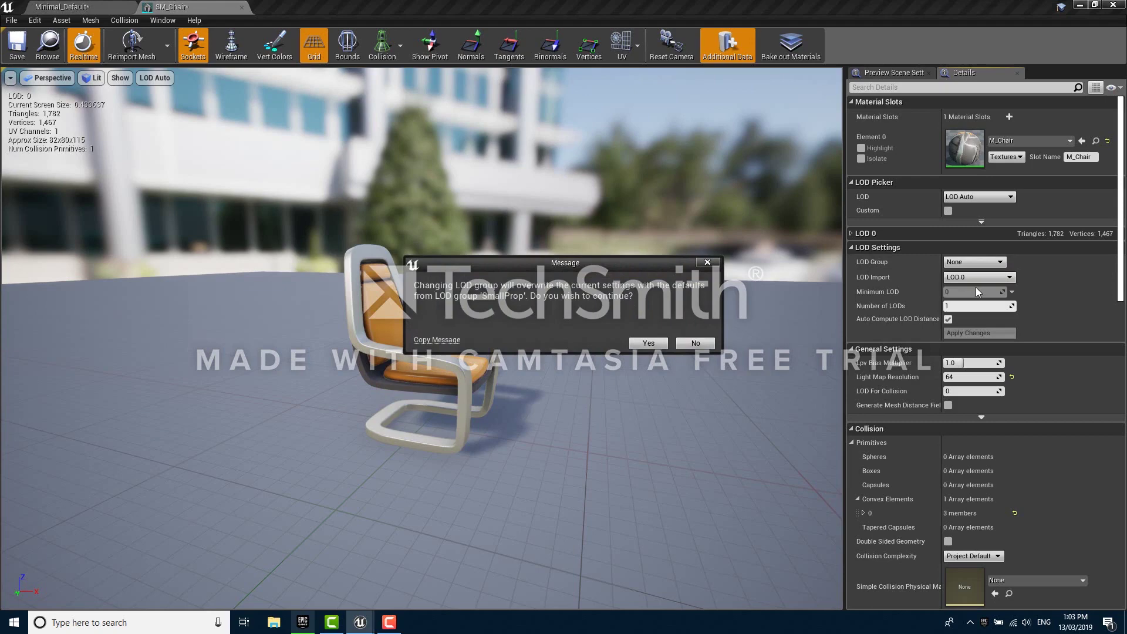
left_click(648, 343)
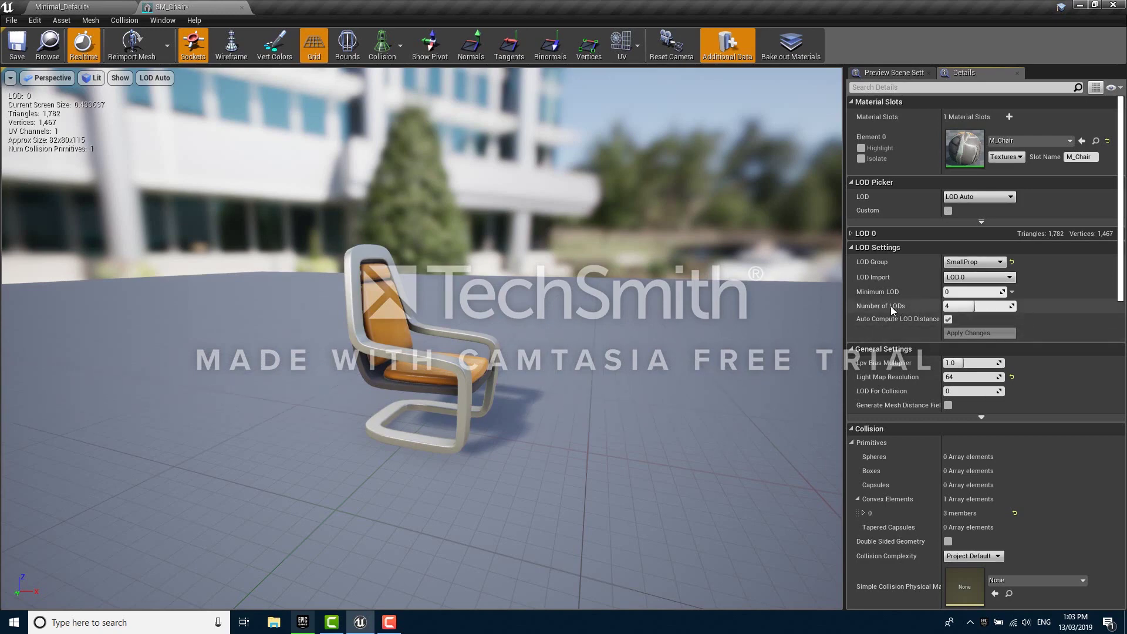
- Preview the chair mesh at LOD 3
left_click(986, 200)
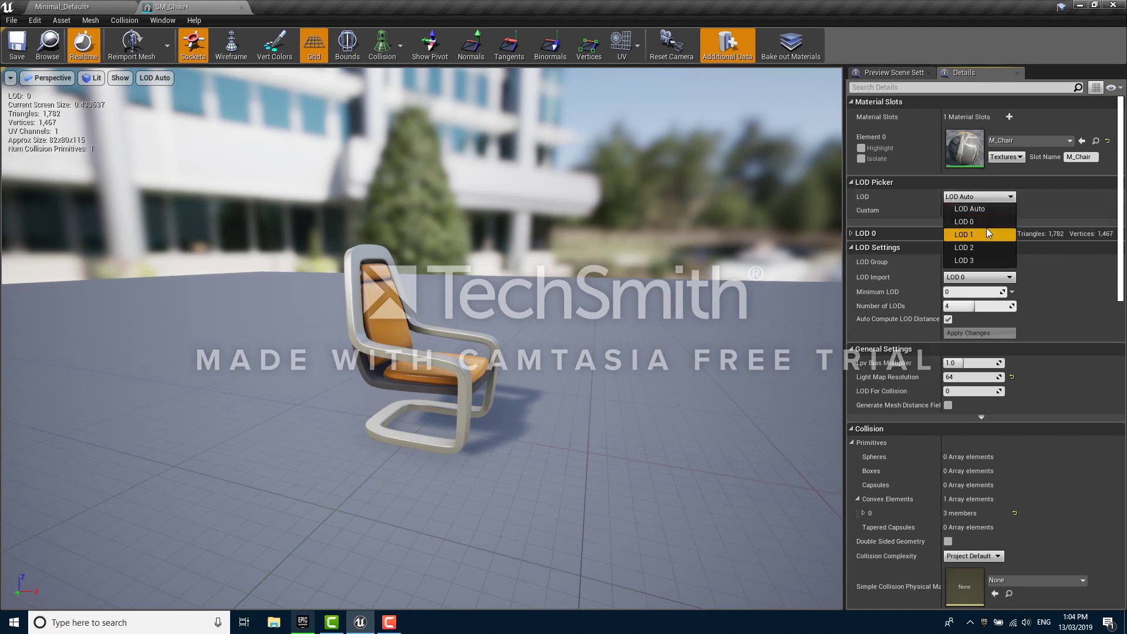
left_click(978, 260)
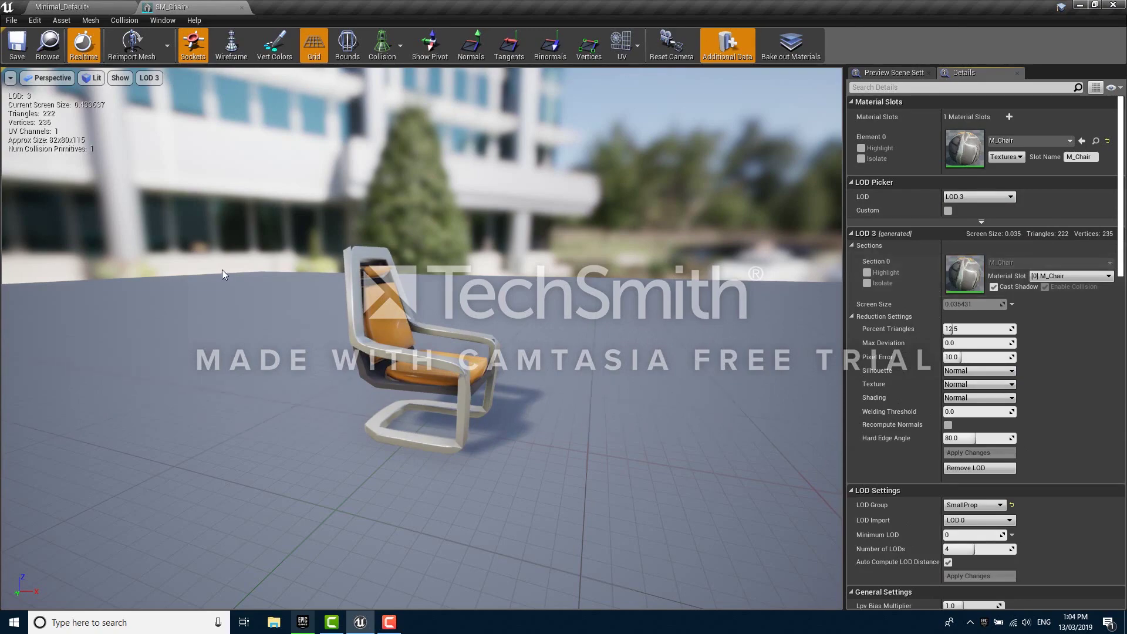
- Inspect the LOD 3 chair up close and return the mesh preview to LOD Auto
right_click_drag(458, 368, 387, 368)
left_click_drag(441, 305, 303, 298)
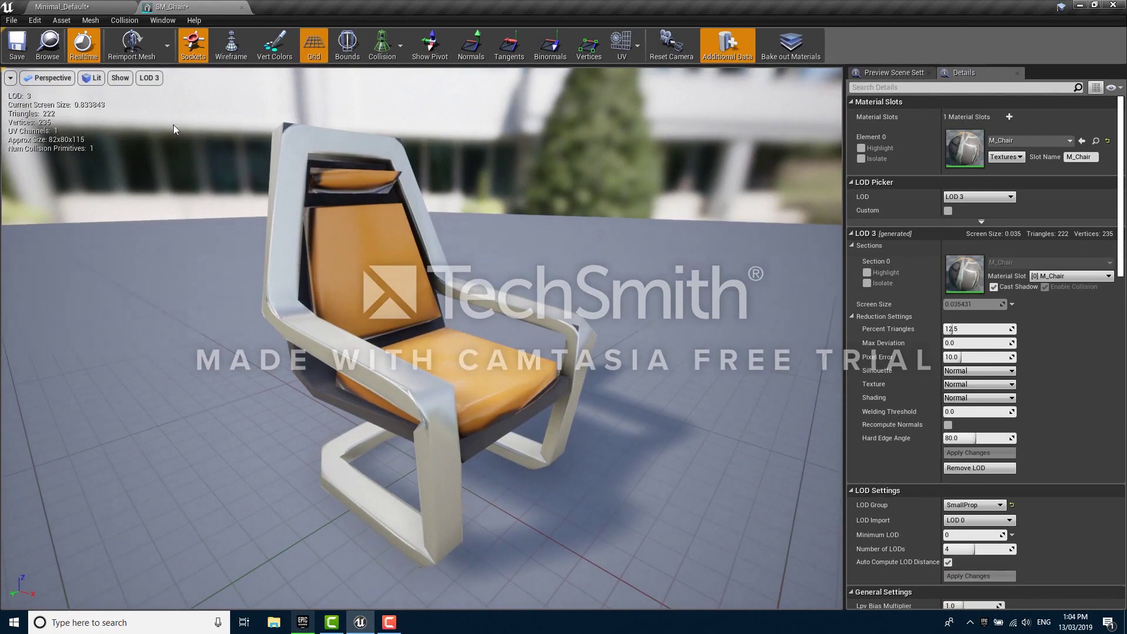
left_click(156, 79)
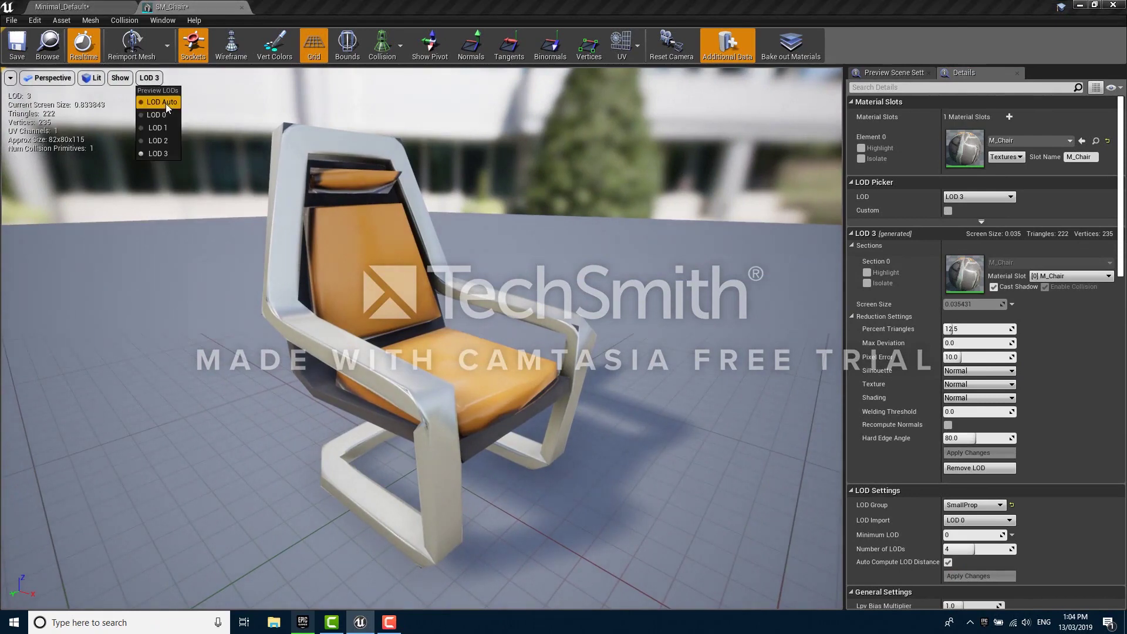
left_click(162, 102)
- Examine how the chair mesh switches its level of detail as the camera moves away from it and back
right_click_drag(482, 331, 481, 341)
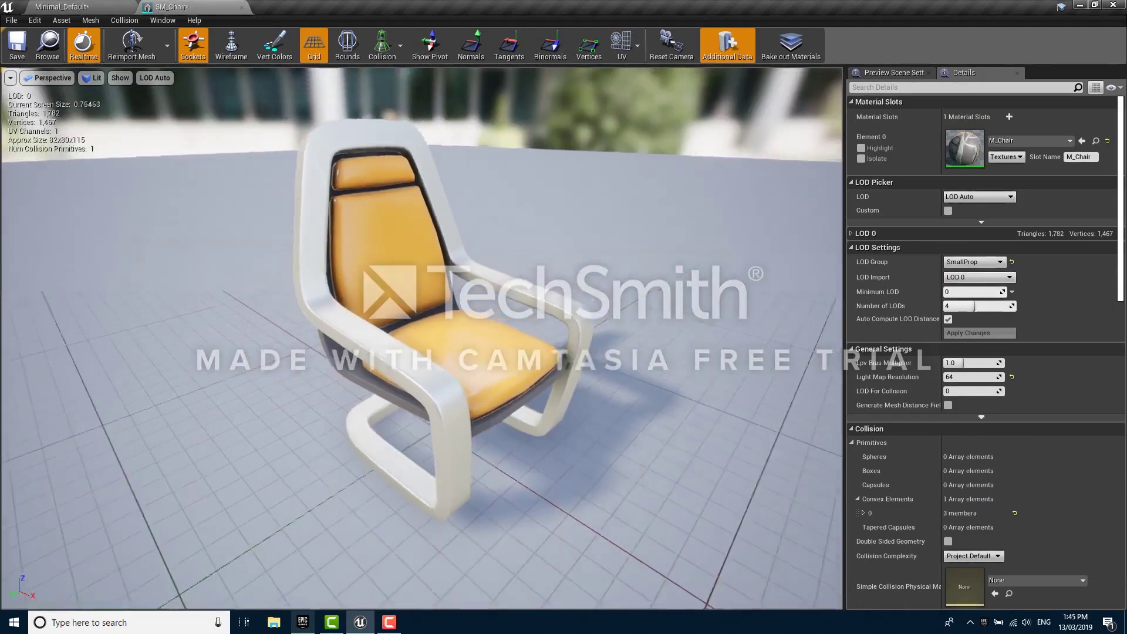
right_click_drag(482, 331, 481, 390)
key("s")
key("w")
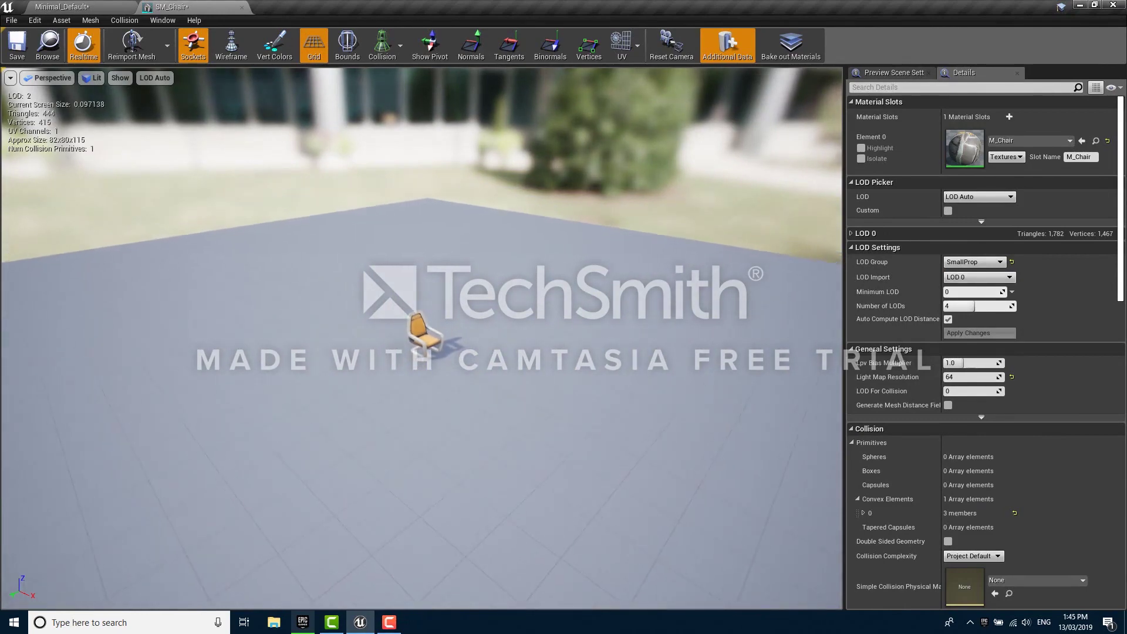
right_click_drag(481, 376, 482, 338)
key("w")
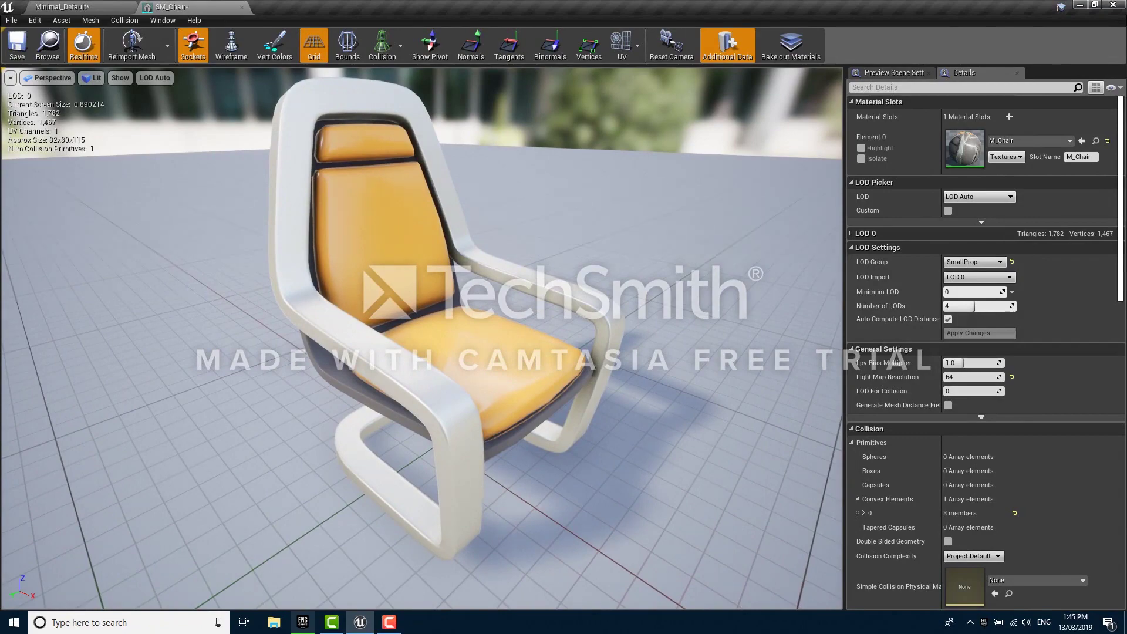
key("s")
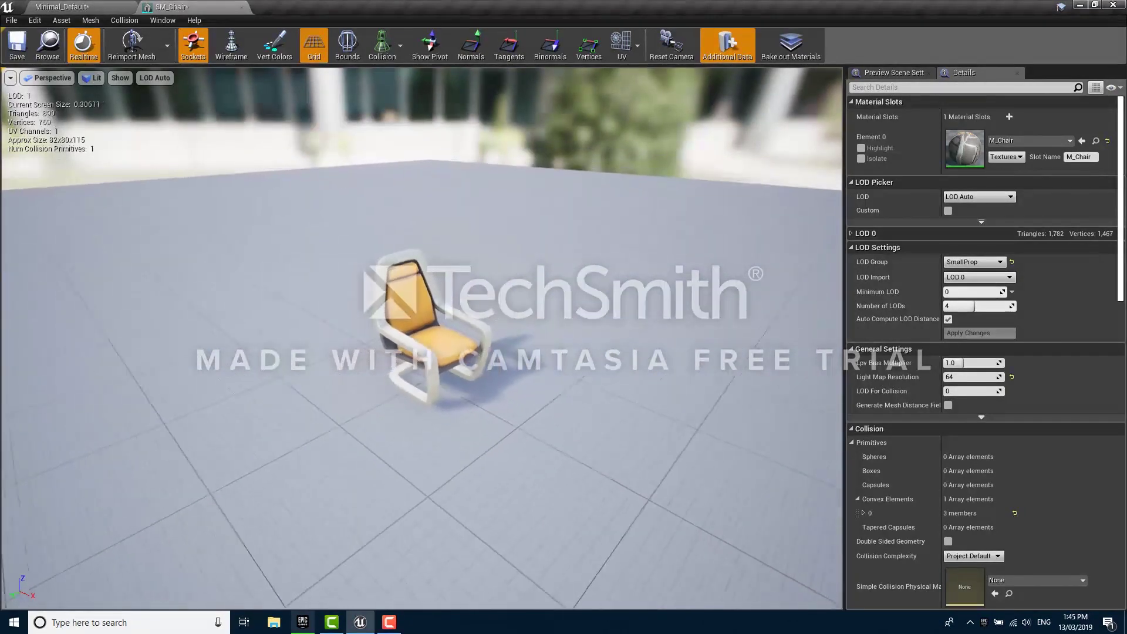
right_click_drag(481, 352, 482, 373)
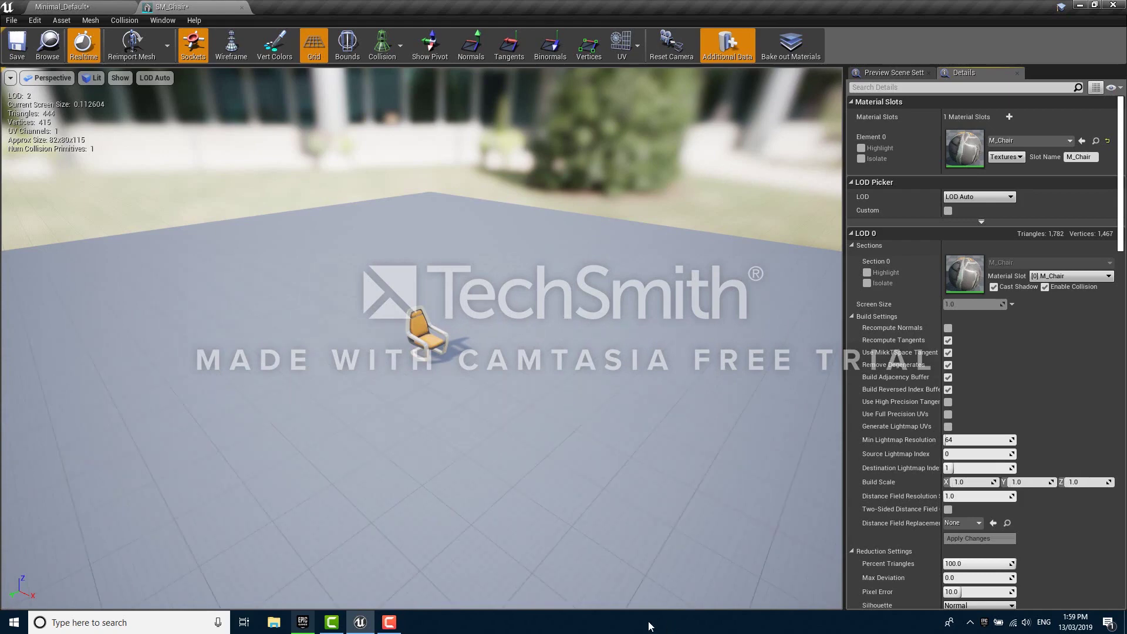
- Enable Custom in the LOD Picker, set LOD 0's Percent Triangles to 50 and apply the change
left_click(947, 211)
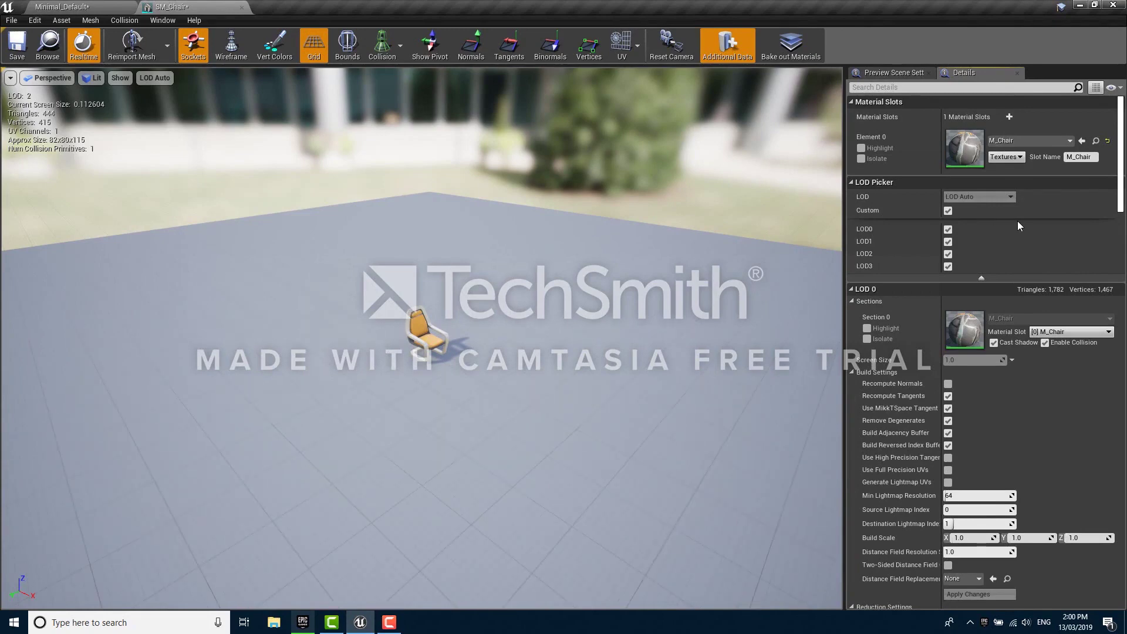
scroll(1019, 225, "down", 10)
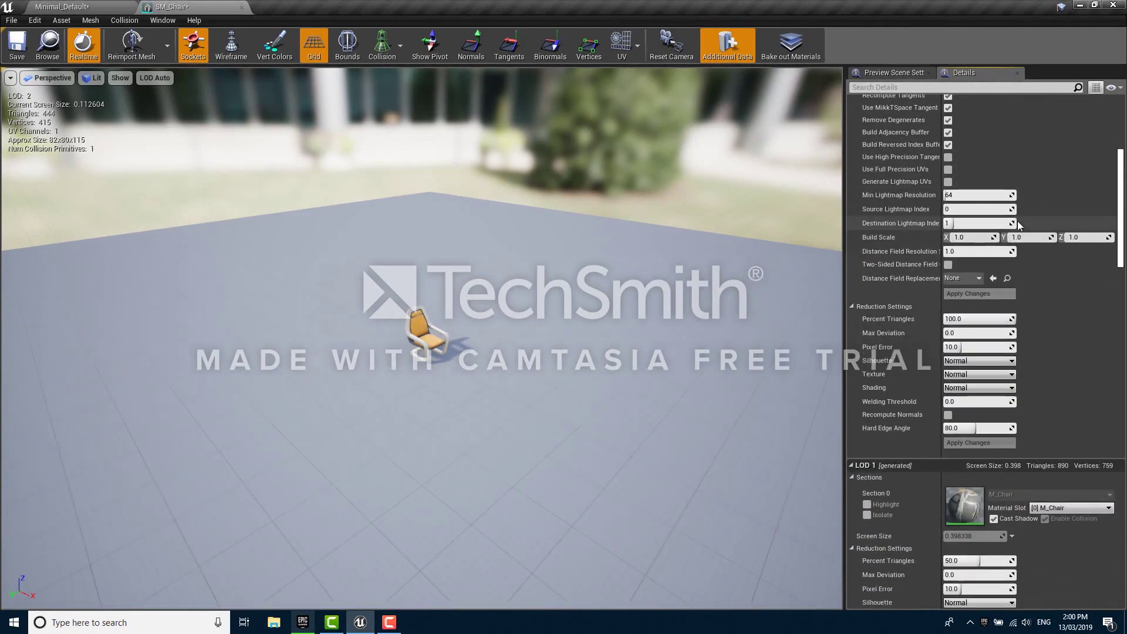
left_click(982, 318)
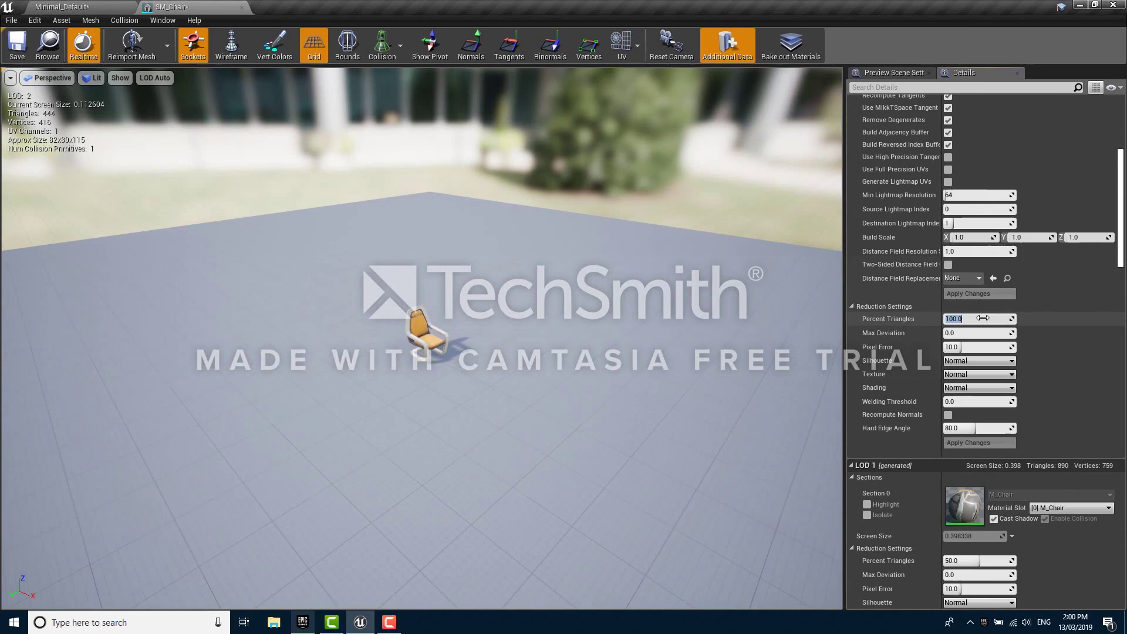
type("50")
key("Return")
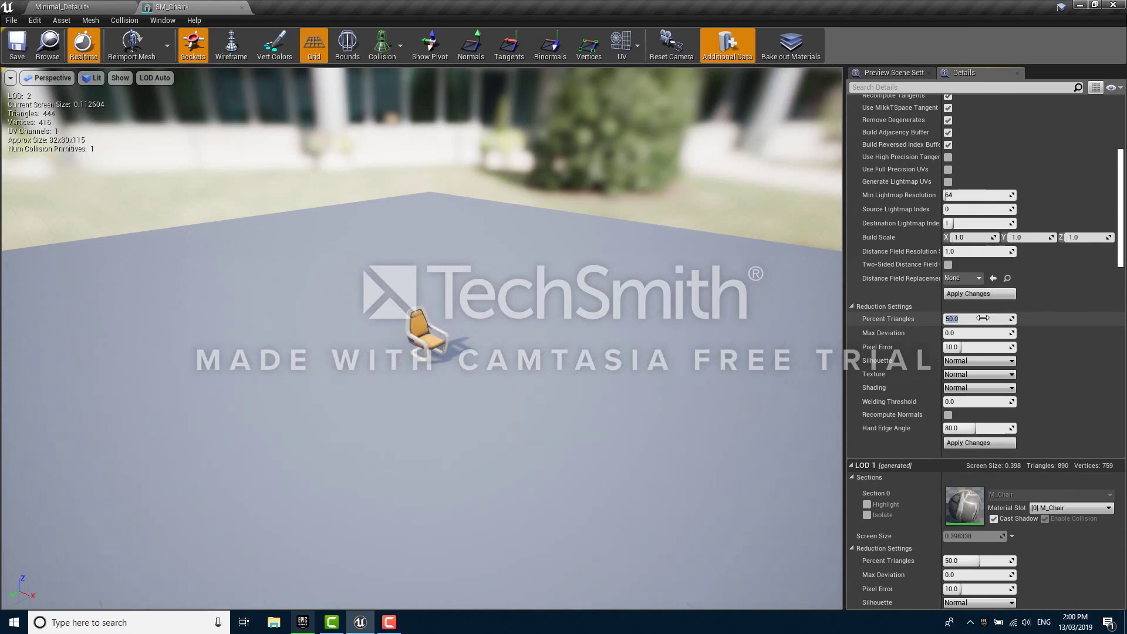
left_click(978, 443)
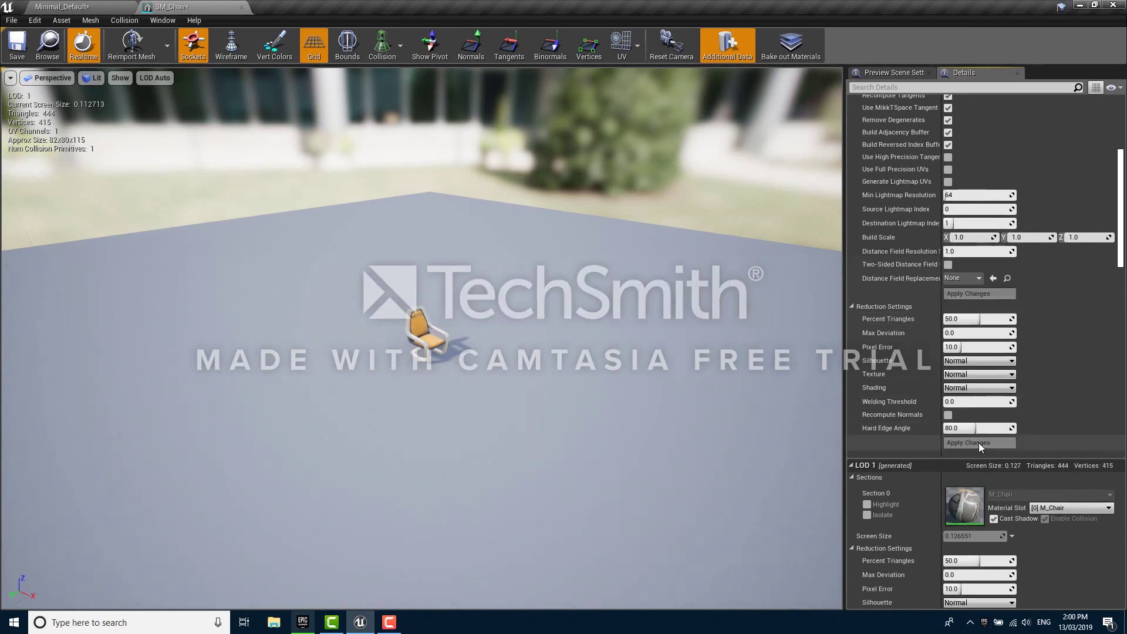
- Preview the chair mesh at LOD 0
left_click(155, 79)
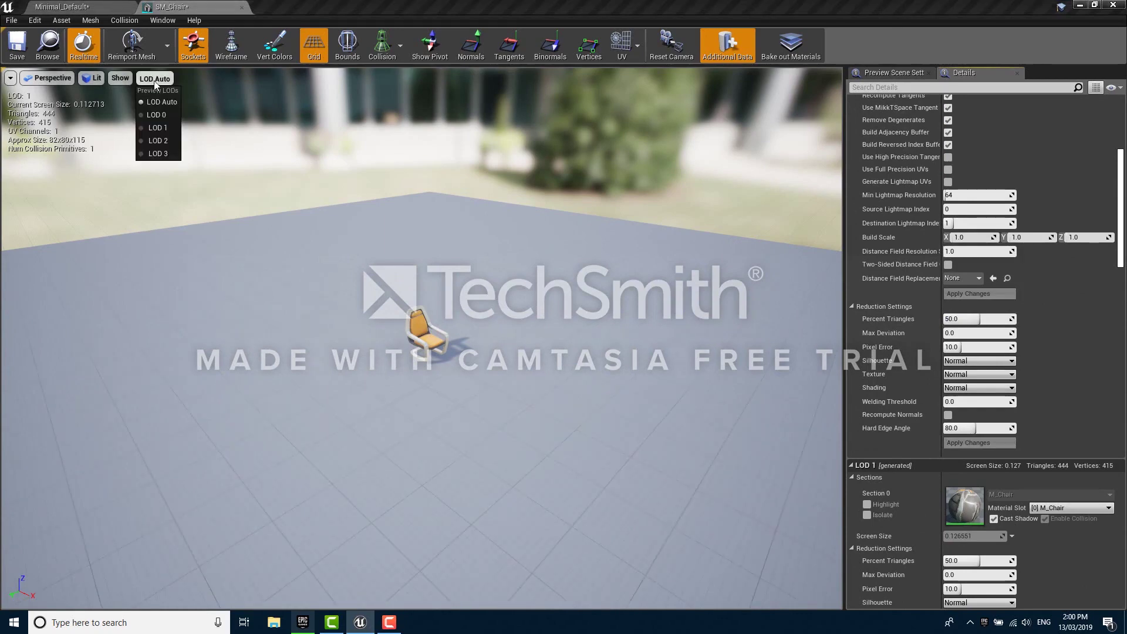
left_click(159, 115)
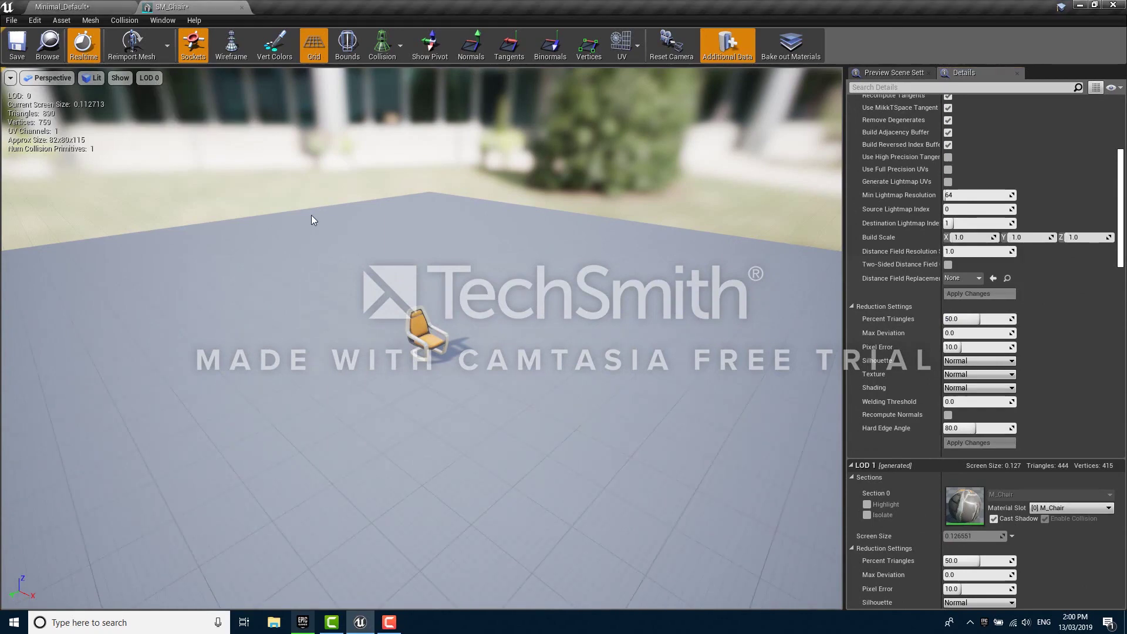
scroll(311, 217, "up", 3)
scroll(311, 220, "up", 3)
scroll(317, 221, "down", 6)
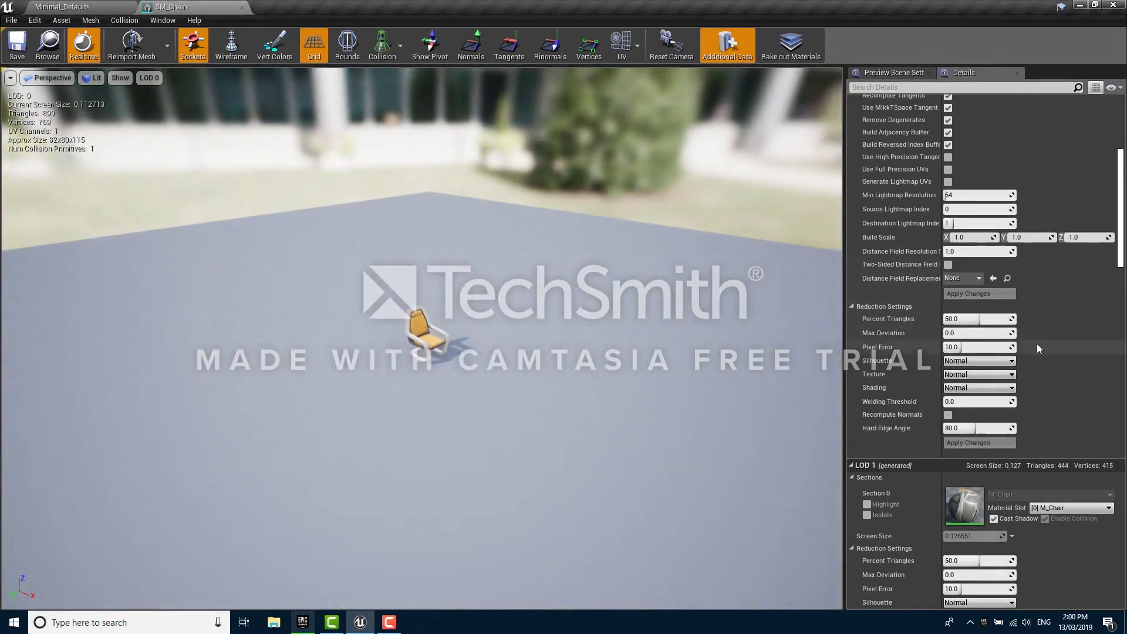
- Set LOD 0's Percent Triangles to 5, apply the change and inspect the reduced chair up close
left_click(972, 319)
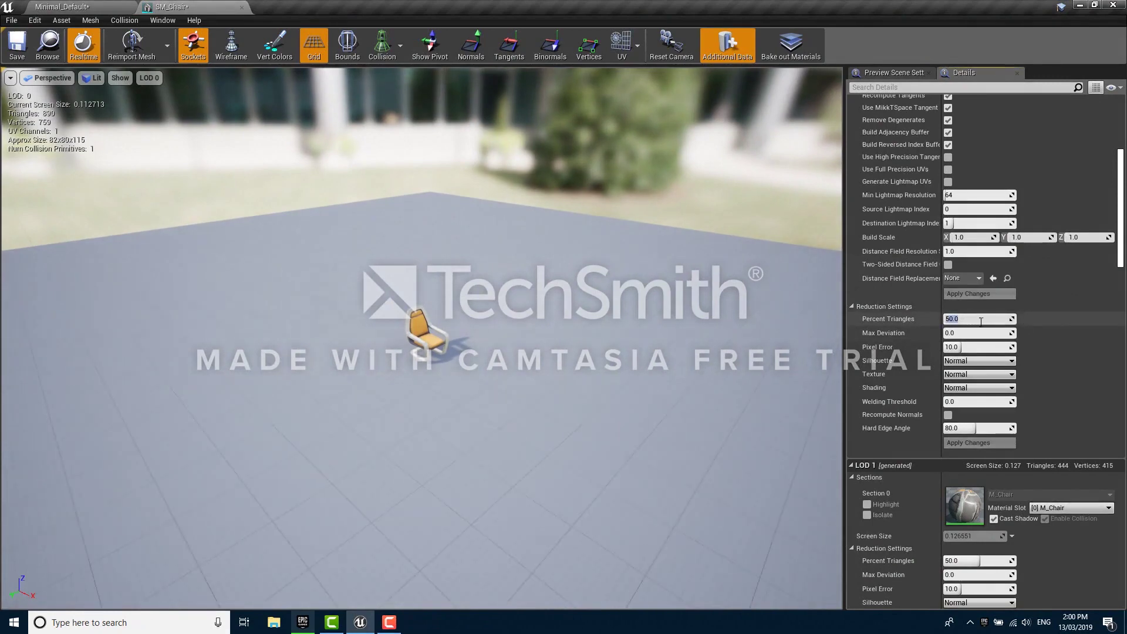
type("5")
left_click(995, 445)
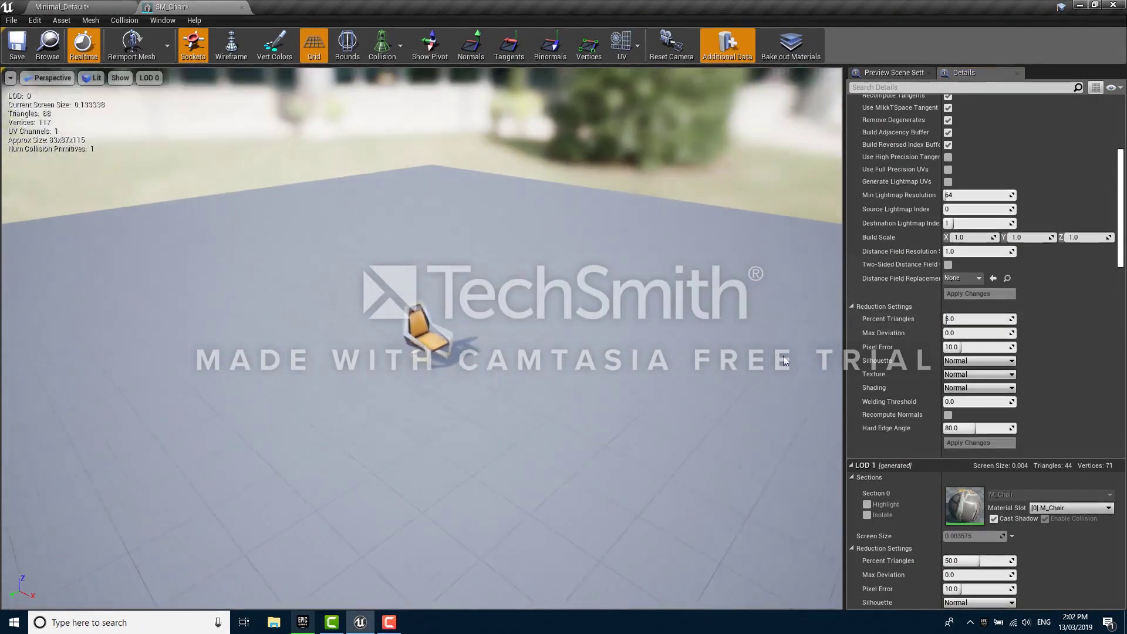
key("f")
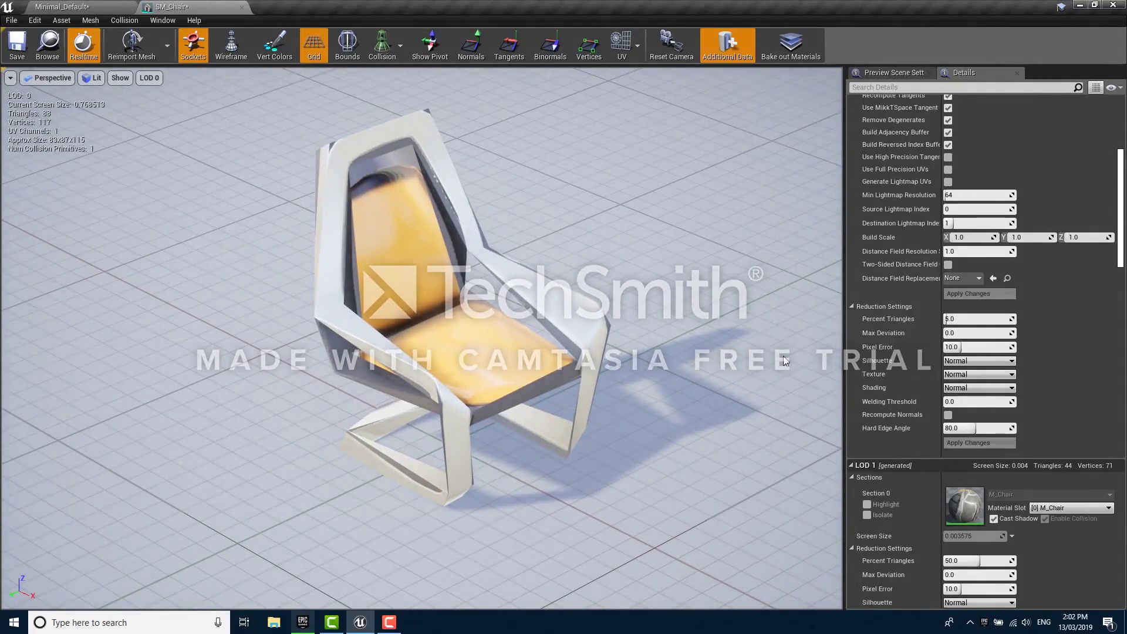
scroll(783, 356, "down", 10)
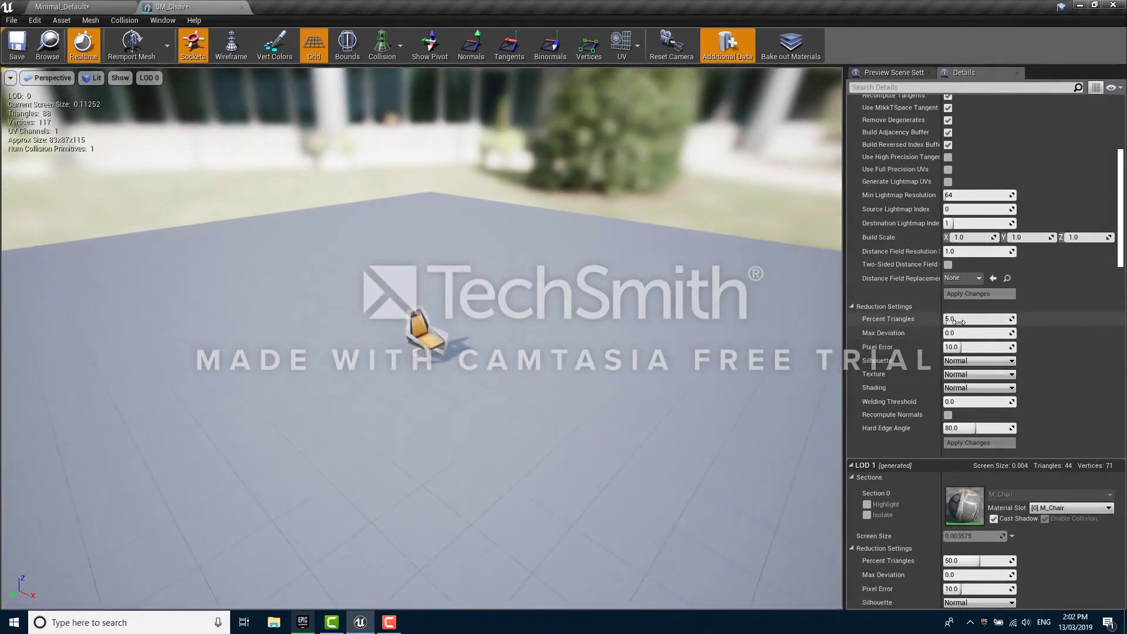
- Set LOD 0's Percent Triangles to 100, apply the change and inspect the chair up close
left_click_drag(958, 322, 1016, 322)
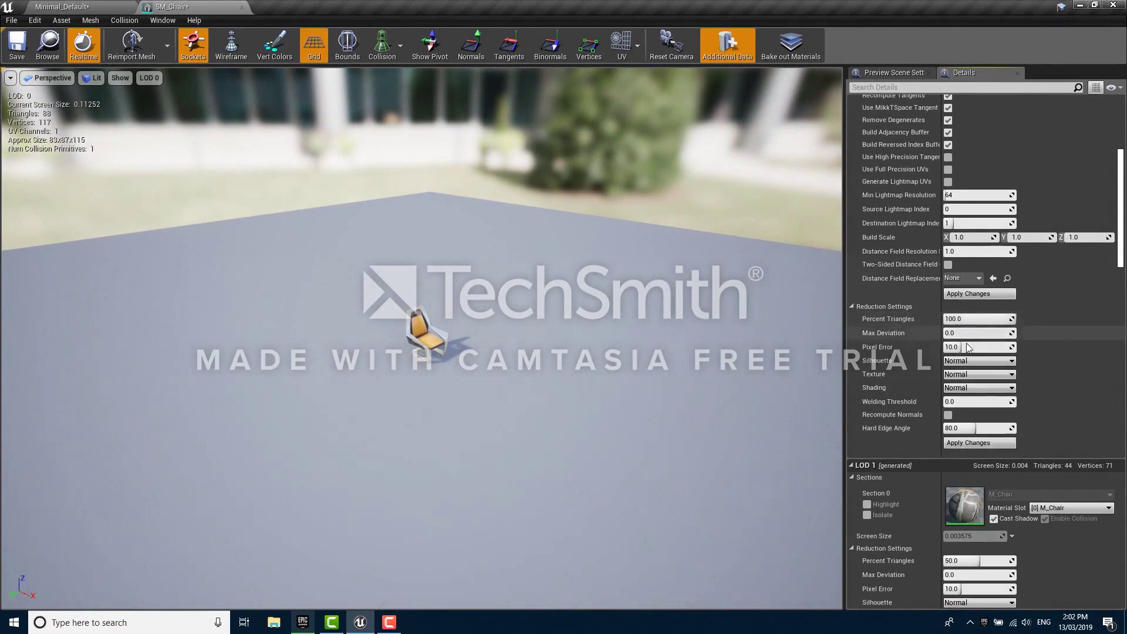
left_click(993, 443)
scroll(714, 333, "up", 4)
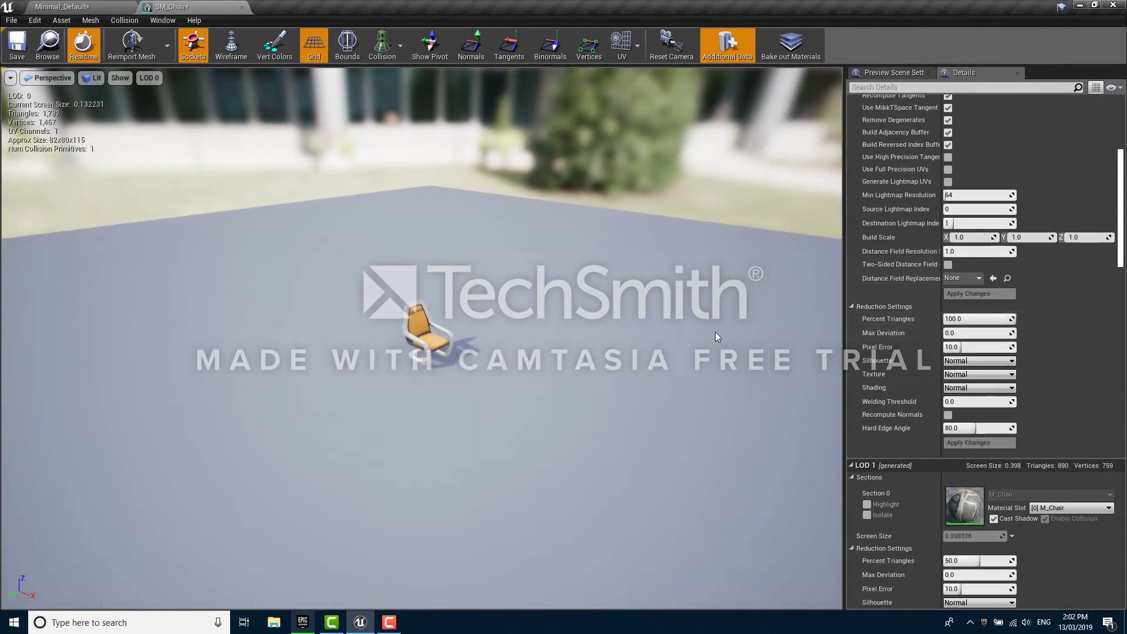
scroll(715, 332, "up", 5)
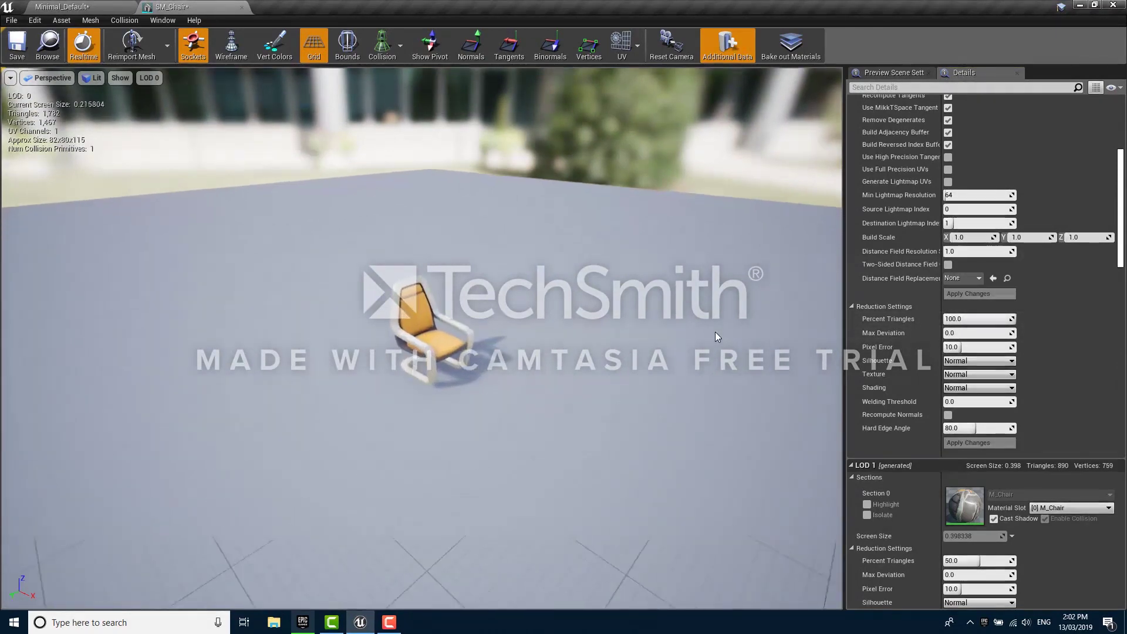
scroll(715, 332, "up", 5)
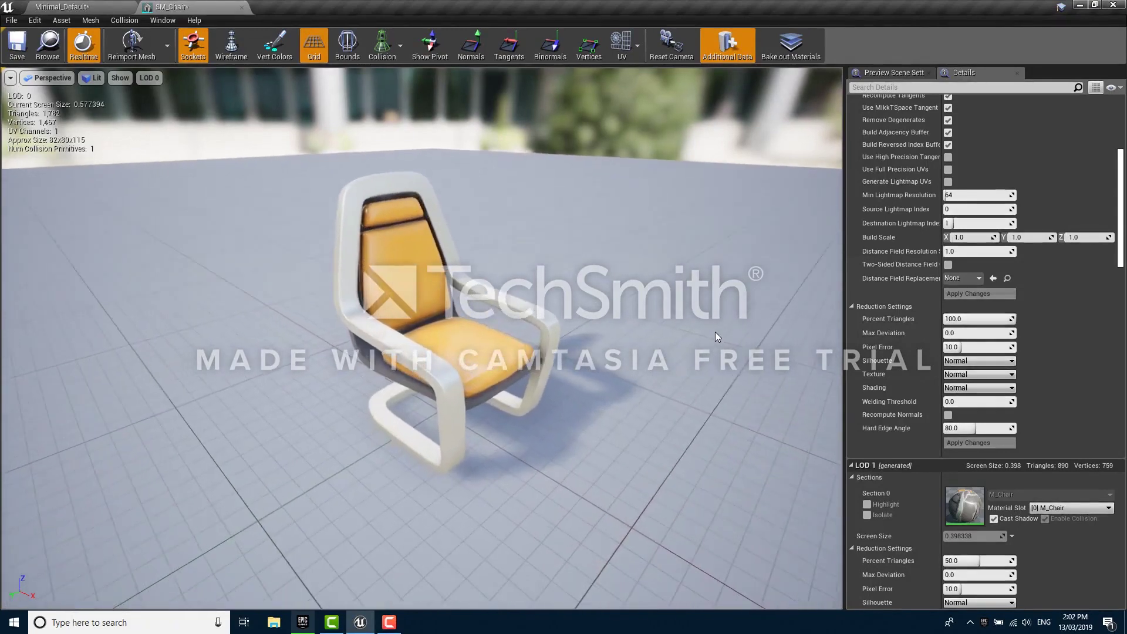
- Set LOD 0's Percent Triangles to 90 and apply the change
left_click(969, 319)
type("90")
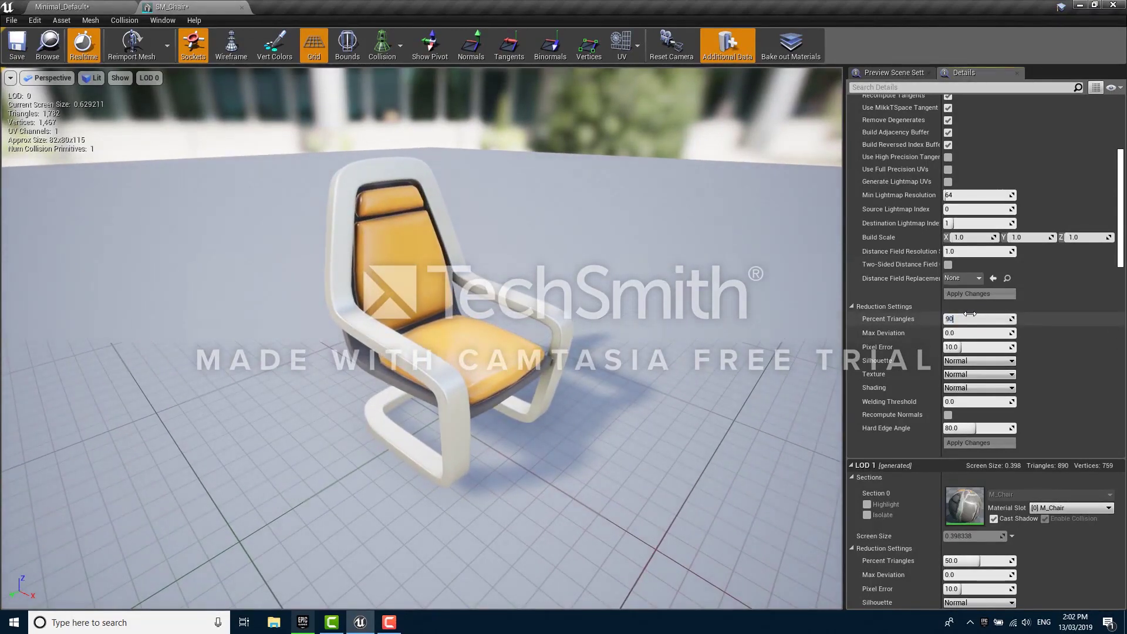
key("Return")
left_click(966, 442)
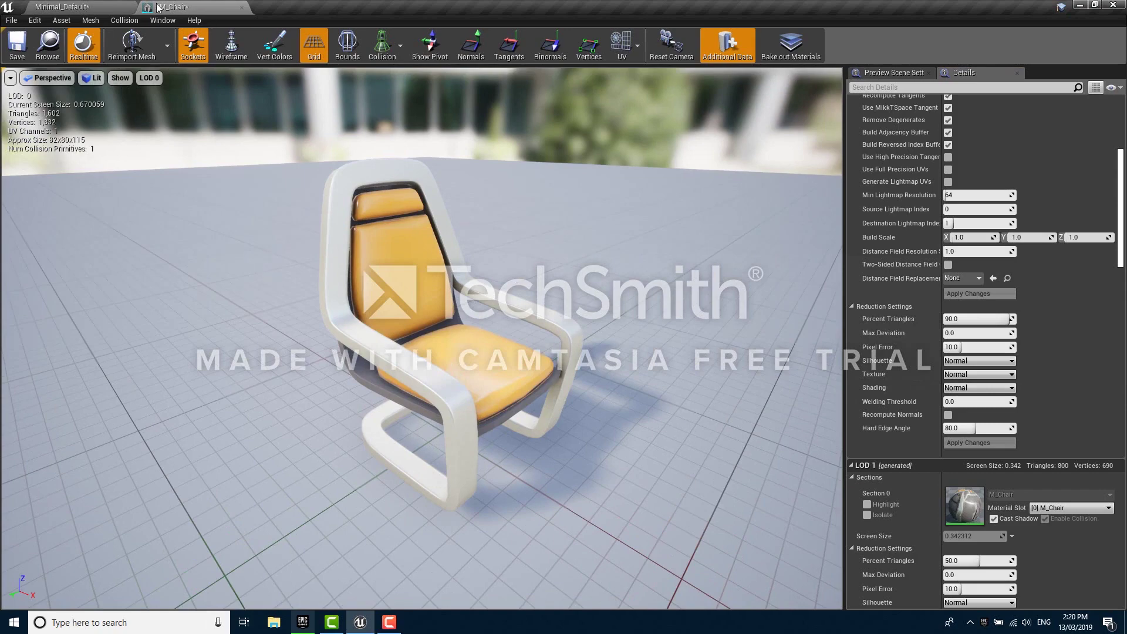
- Switch back to the Minimal_Default level and view its props on the floor
left_click(115, 8)
right_click_drag(546, 264, 478, 238)
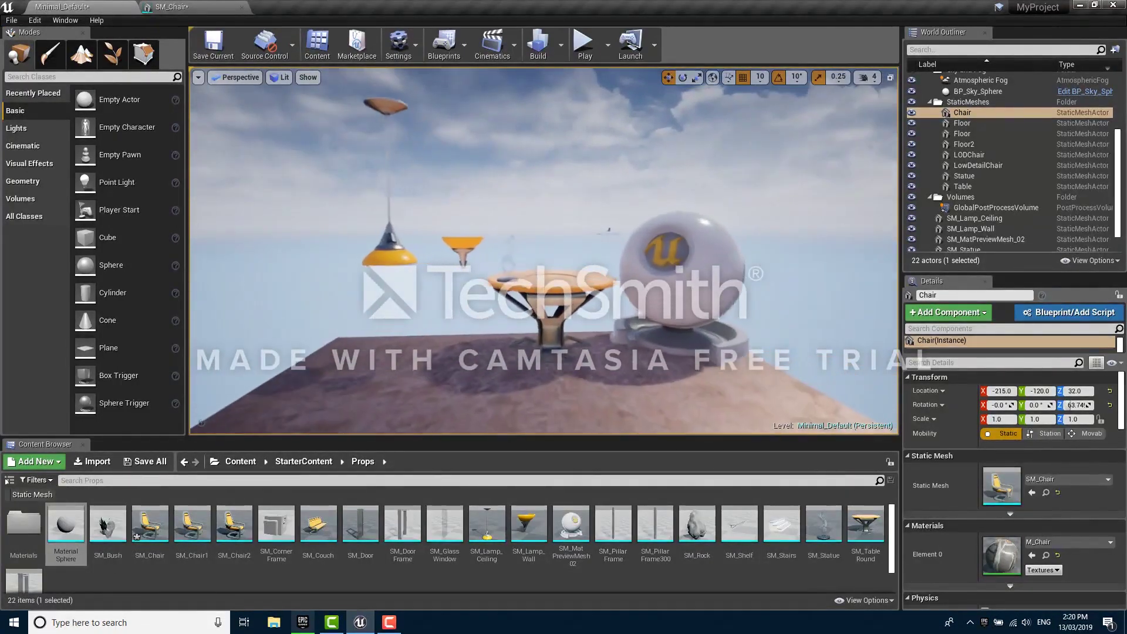
key("w")
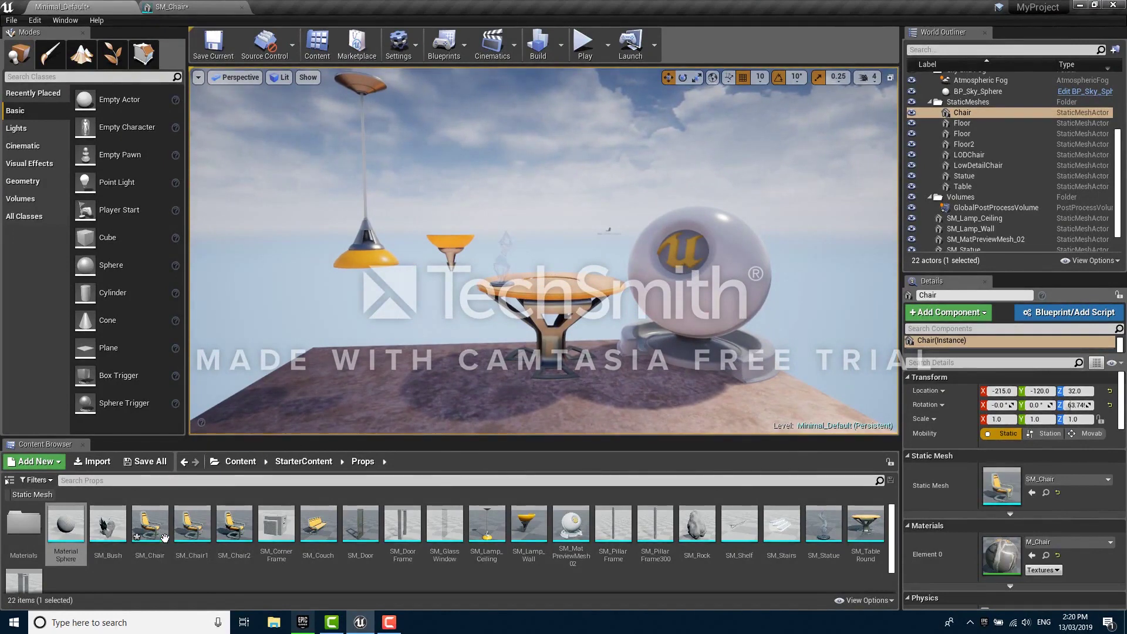
- Select all the static meshes in the Props folder and open them for bulk editing in the Property Matrix
left_click(77, 536)
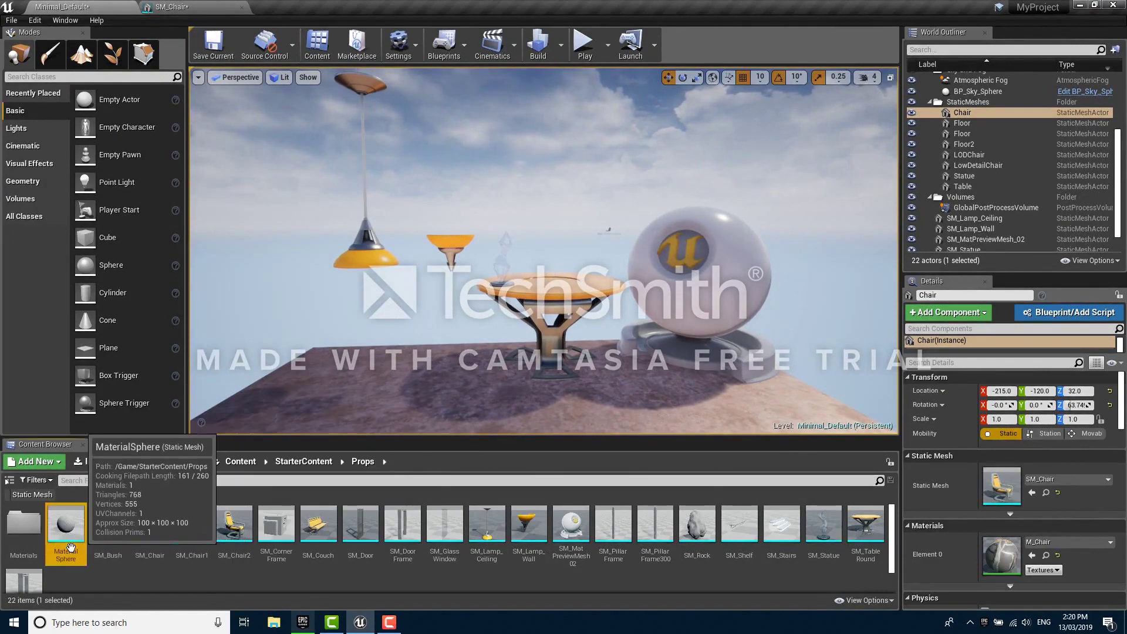
left_click(40, 578, "shift")
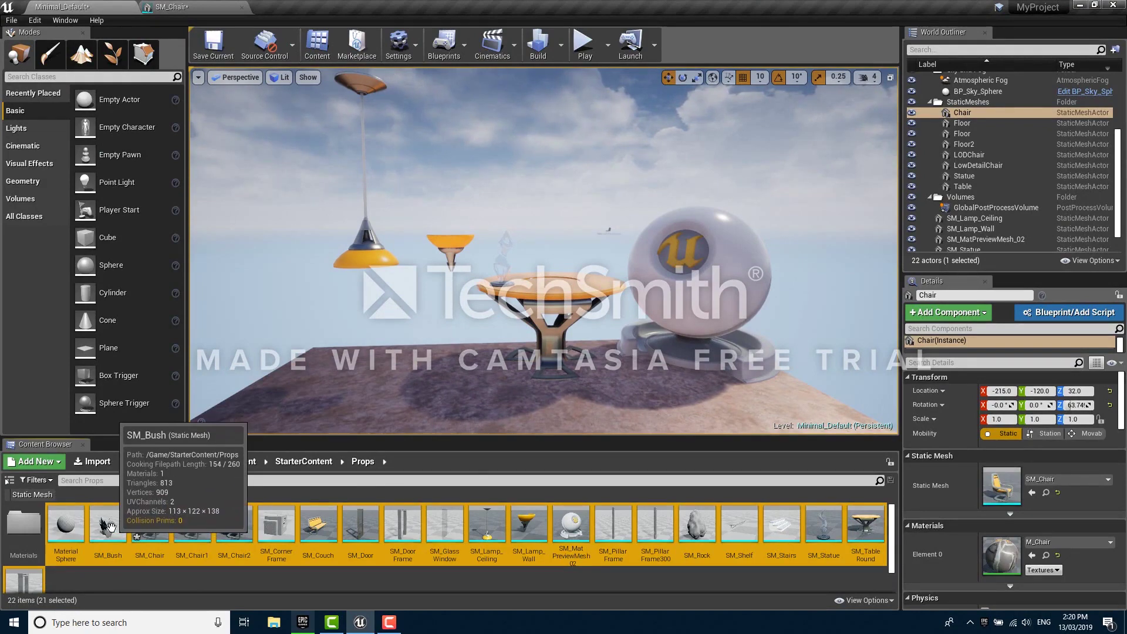
right_click(111, 529)
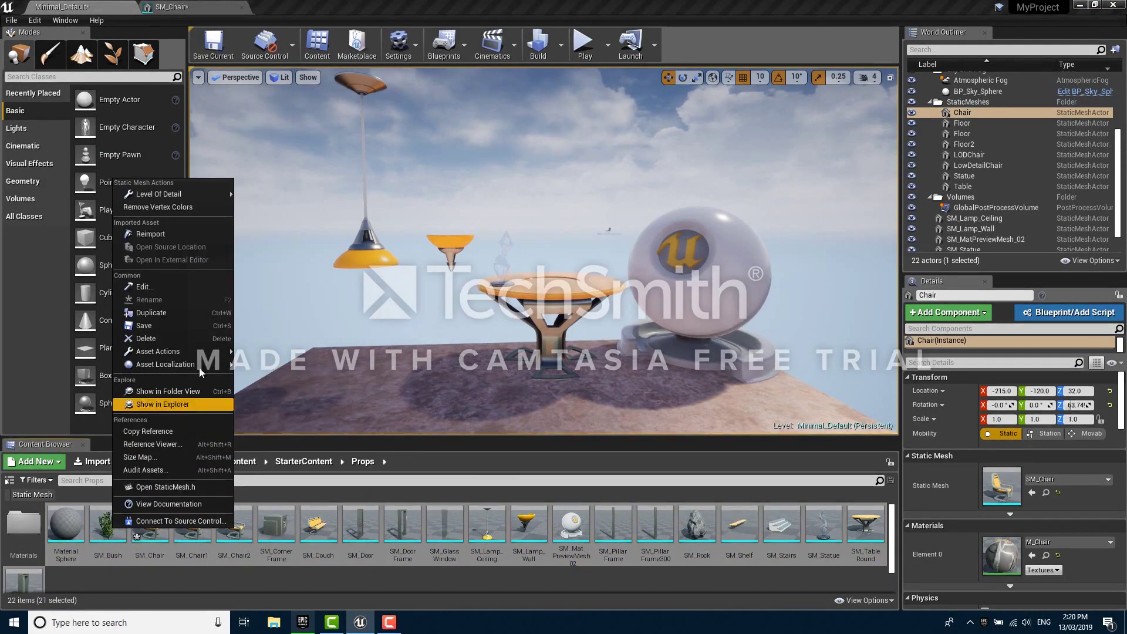
mouse_move(199, 354)
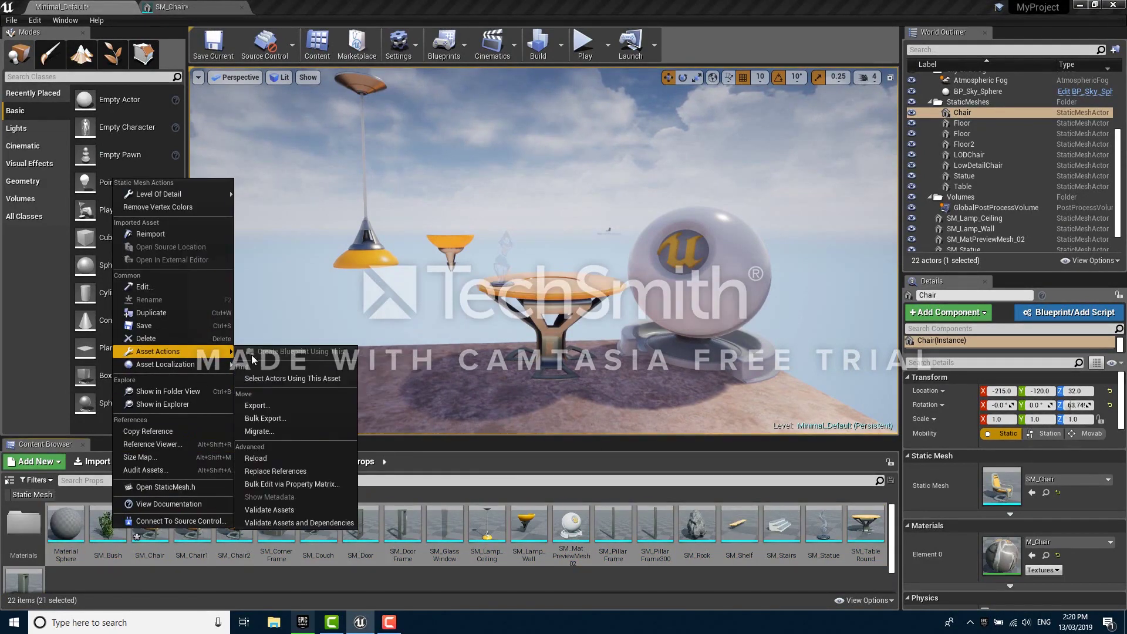
left_click(340, 487)
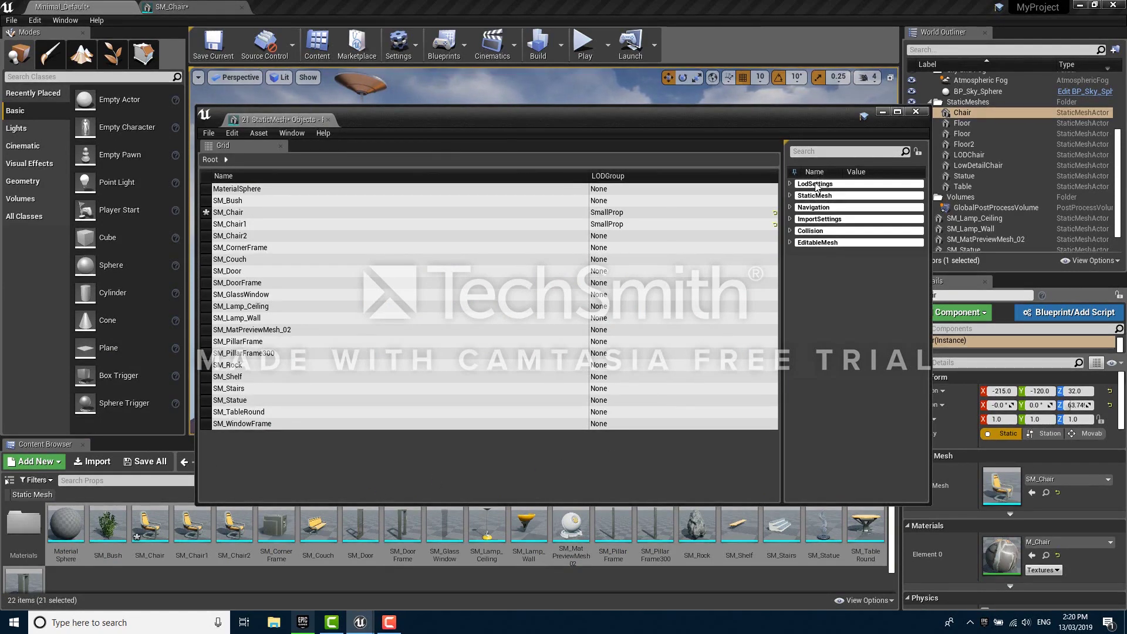
- Set the LODGroup of all the listed static meshes to SmallProp under LodSettings and close the Property Matrix
left_click(790, 183)
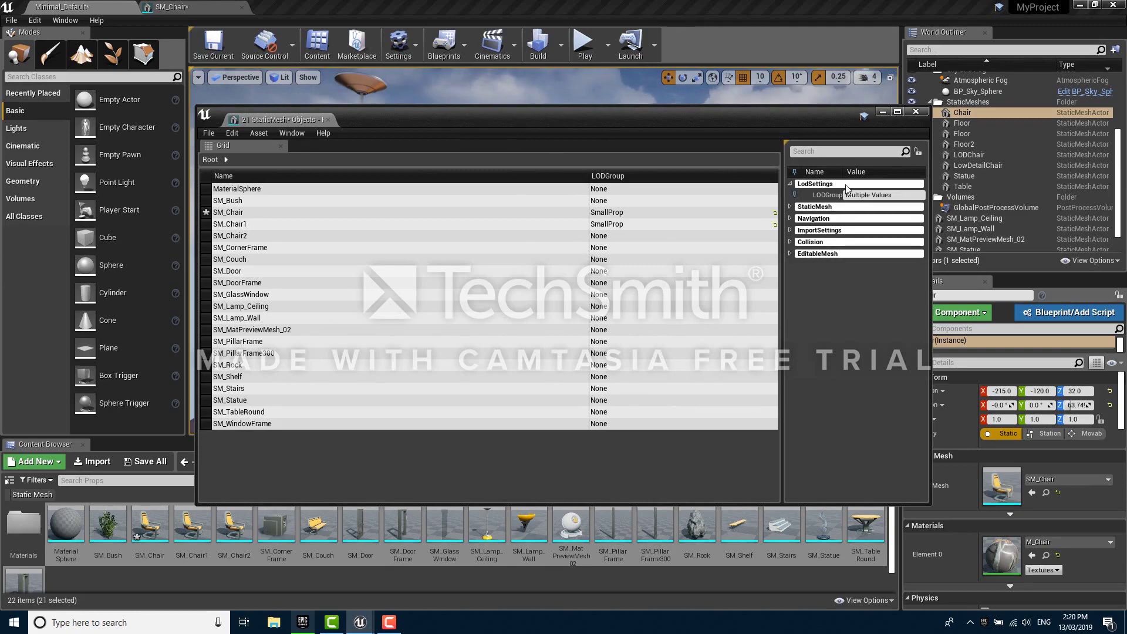
left_click(848, 195)
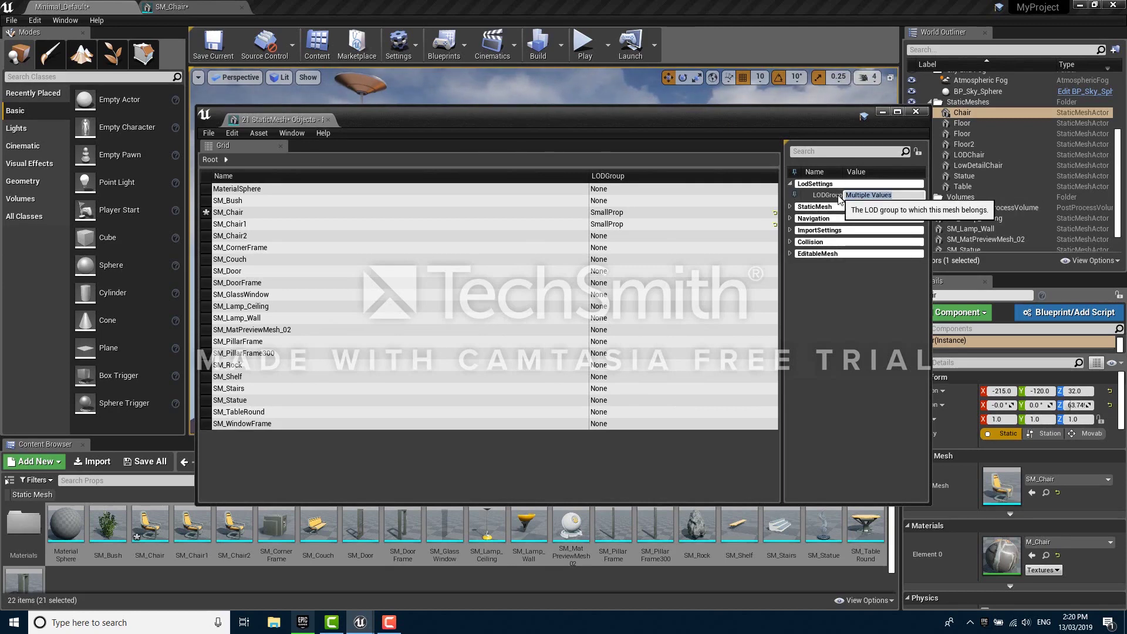
type("Small")
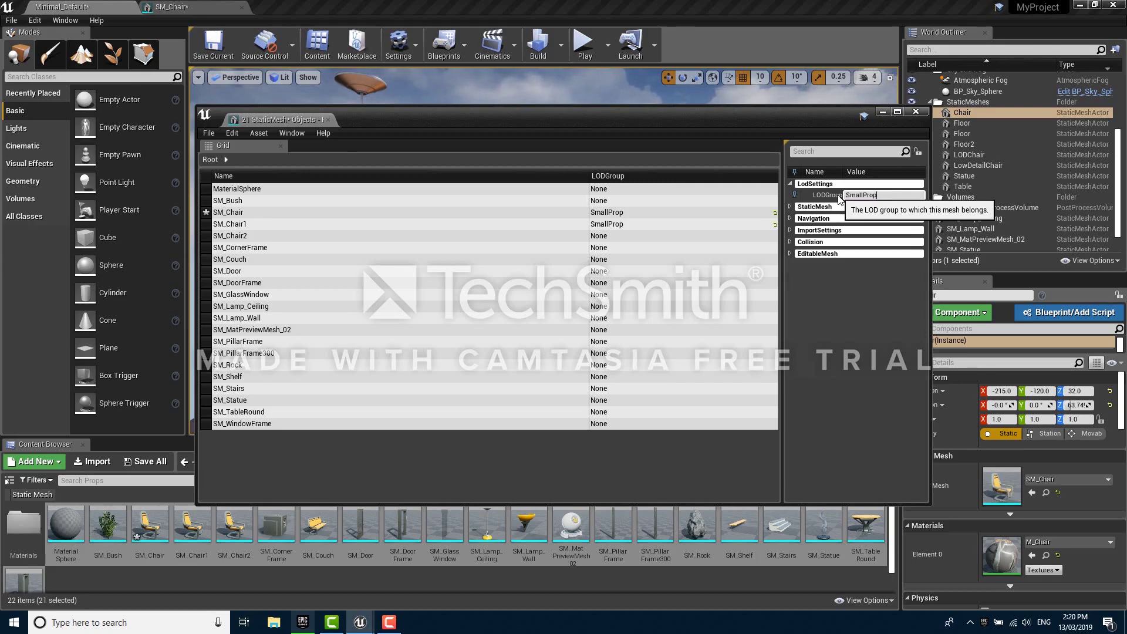
type("Prop")
key("Return")
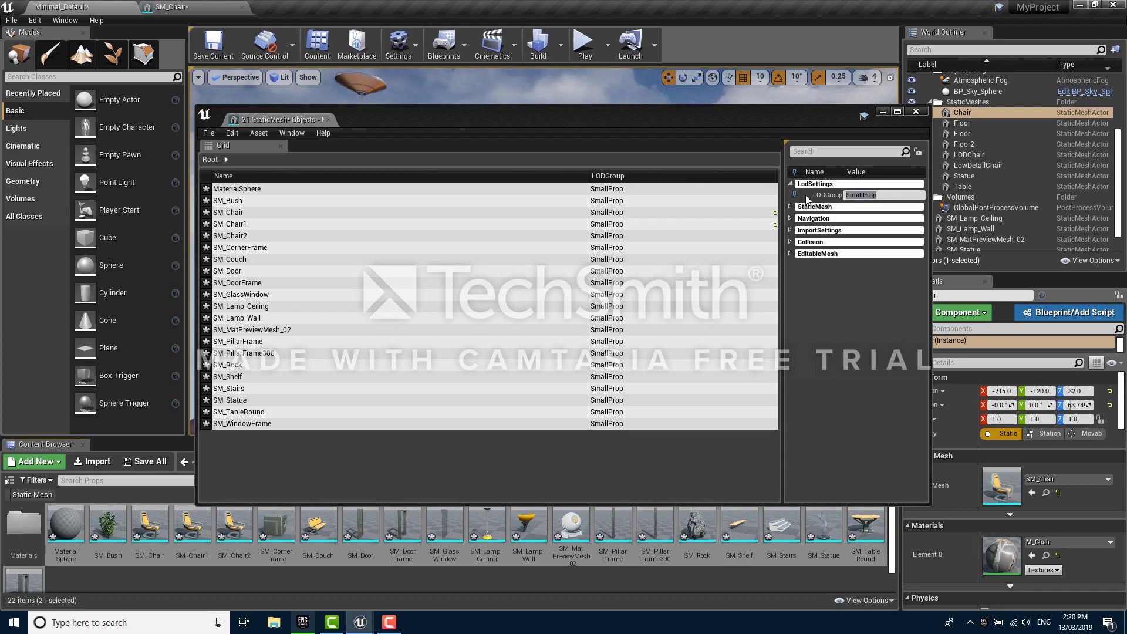
left_click(915, 112)
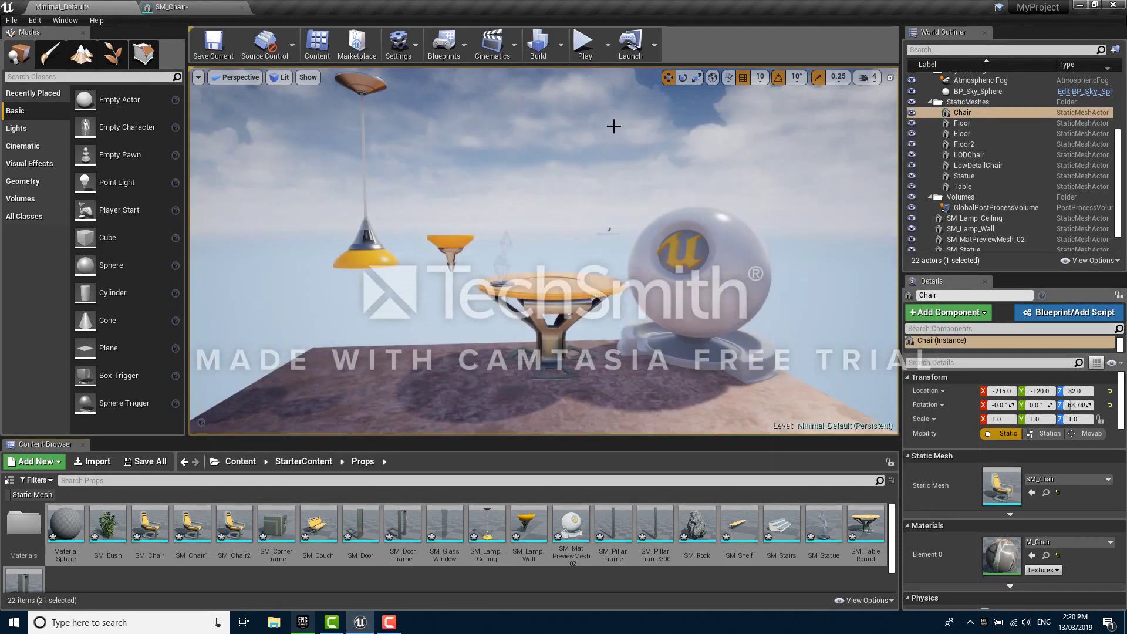
- Switch the level viewport to LOD Coloration and examine the props' LOD colors from close up and far away
left_click(281, 77)
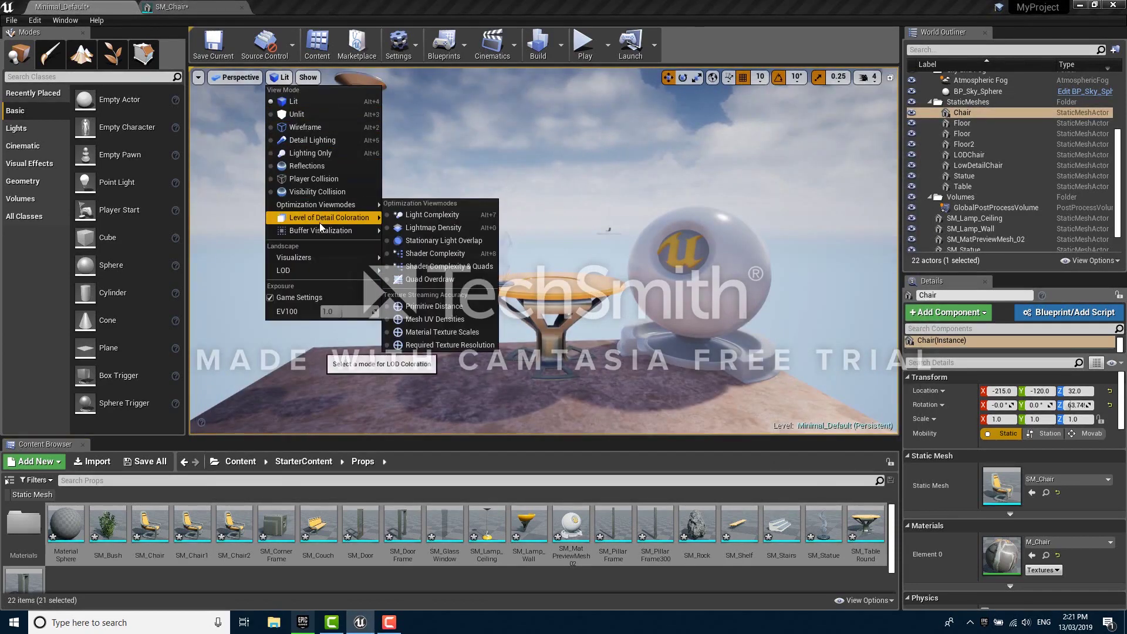
mouse_move(319, 223)
left_click(398, 224)
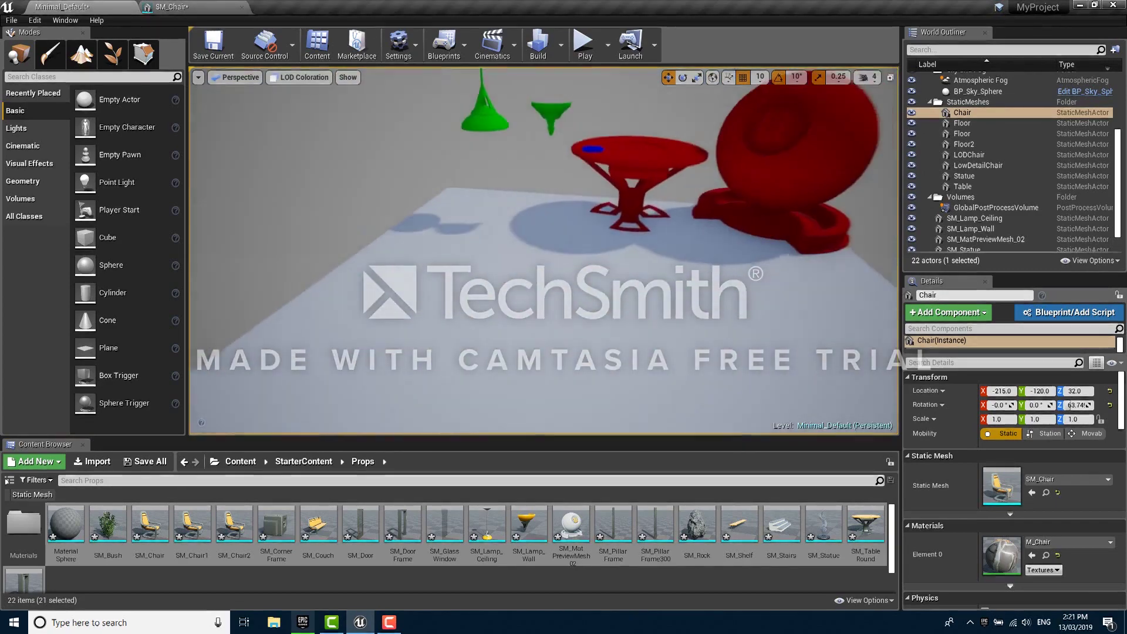
key("s")
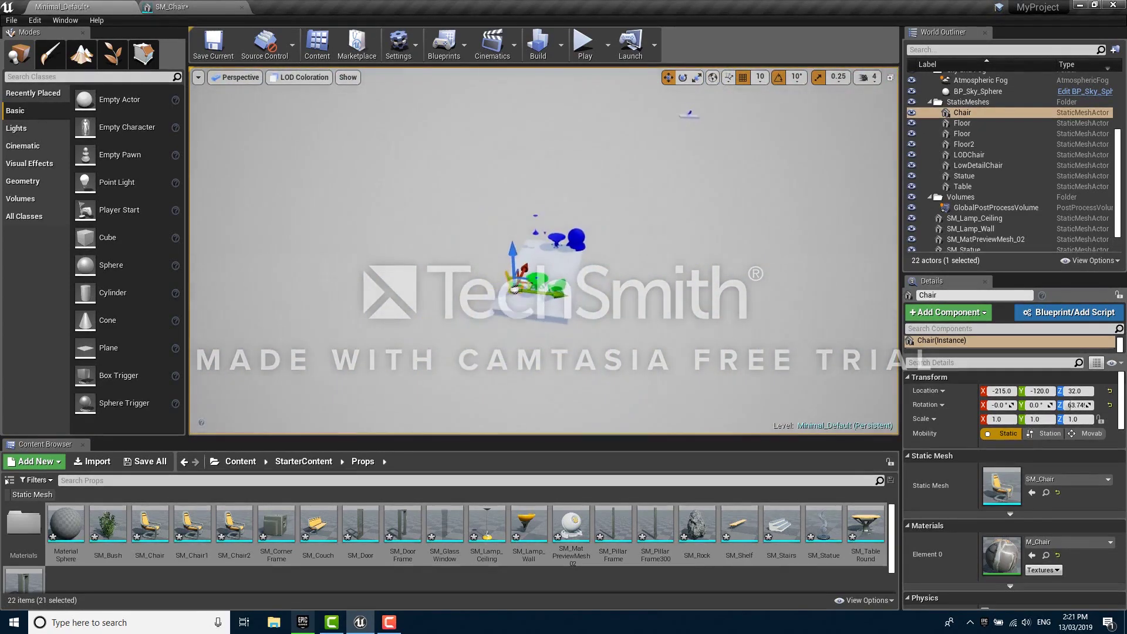
scroll(540, 264, "down", 5)
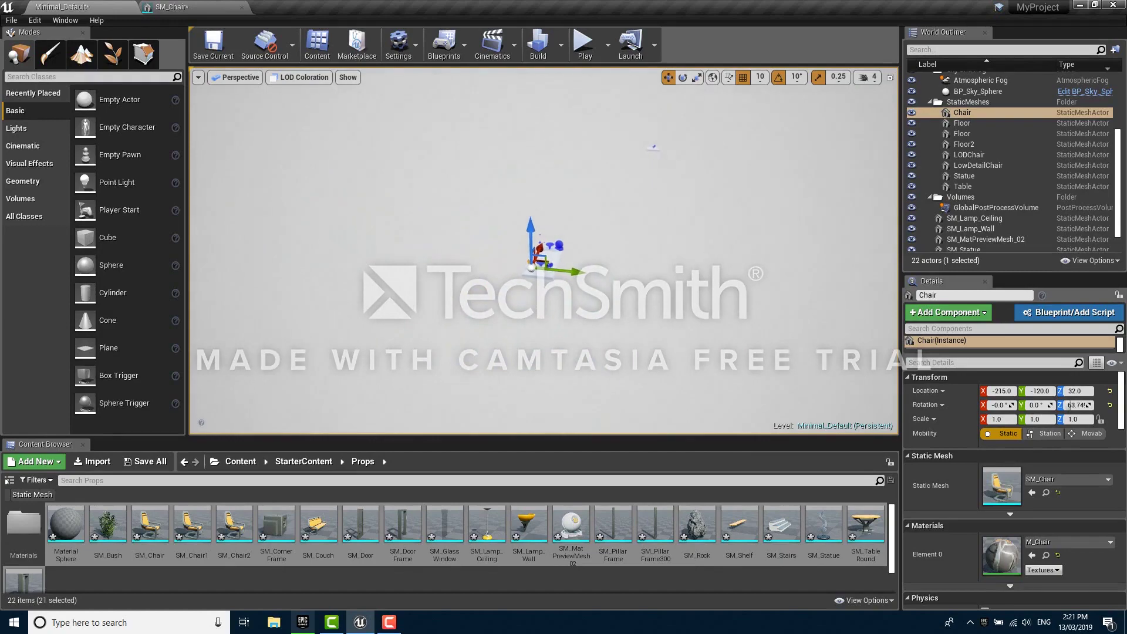
scroll(540, 265, "up", 10)
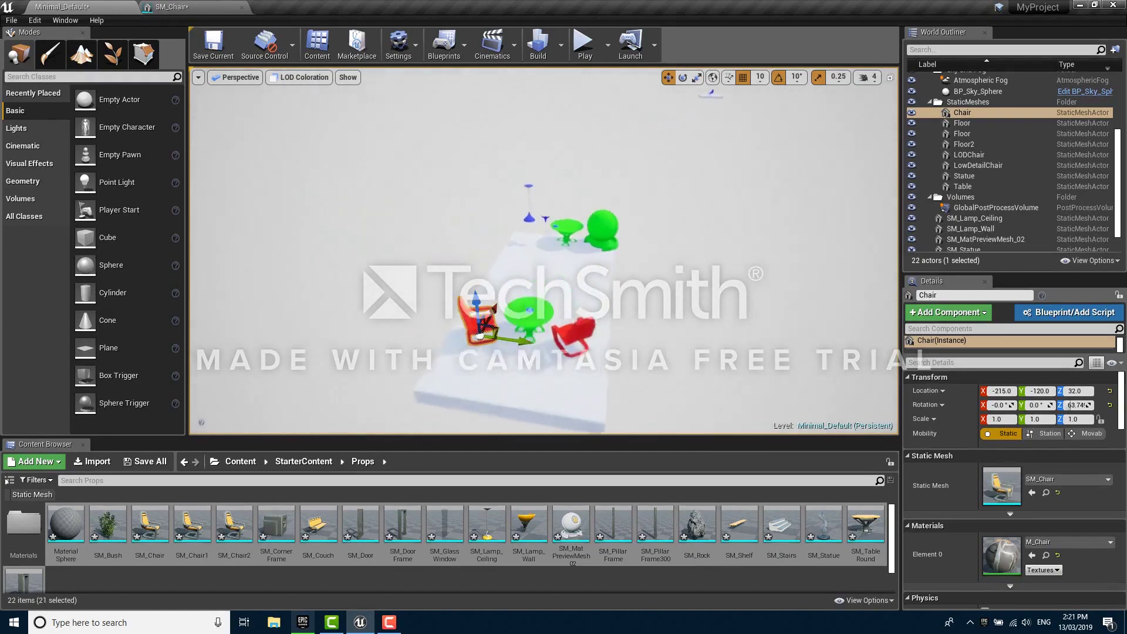